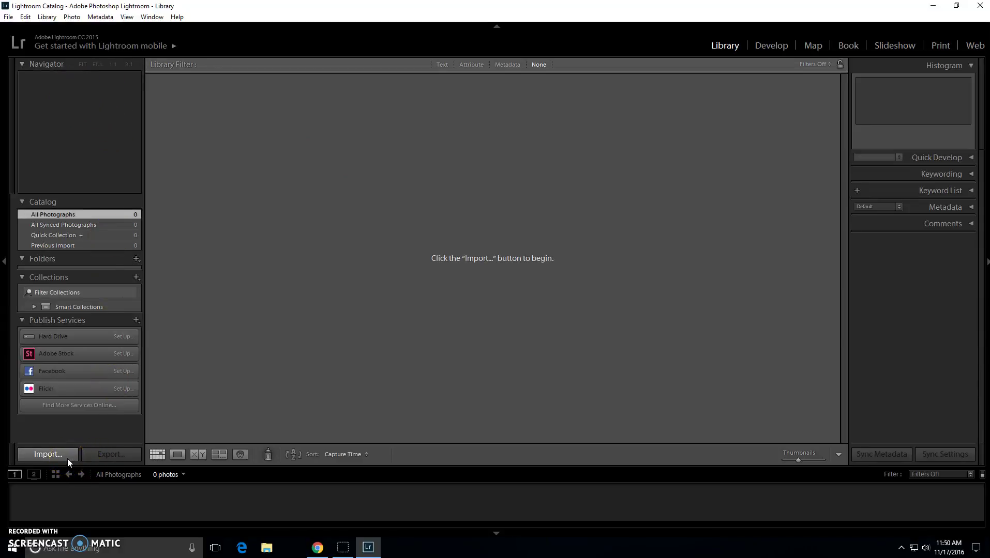
Step: Set up an import from the Pictures folder with only red eye.jpg checked, winter.jpg unchecked
{"action": "left_click", "coordinate": [49, 454]}
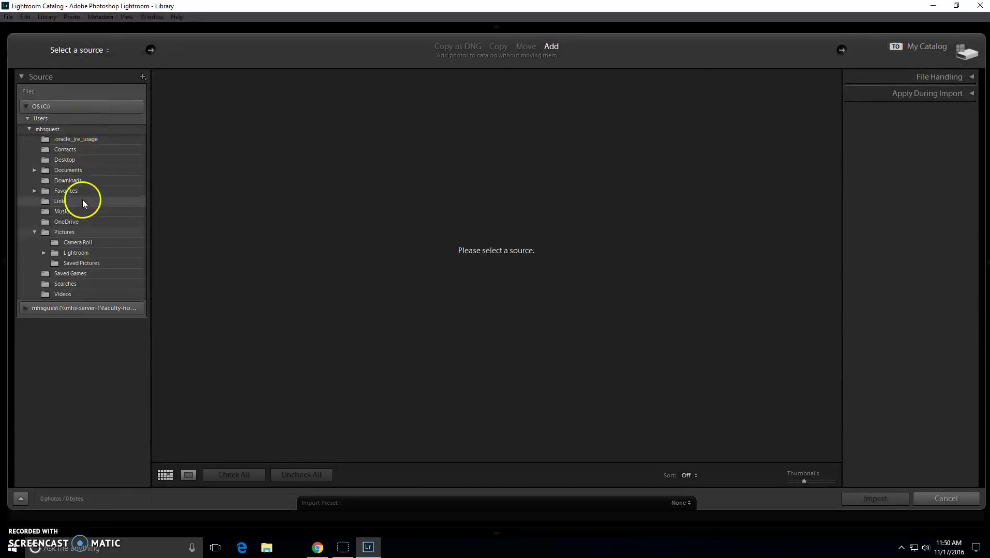
{"action": "left_click", "coordinate": [85, 233]}
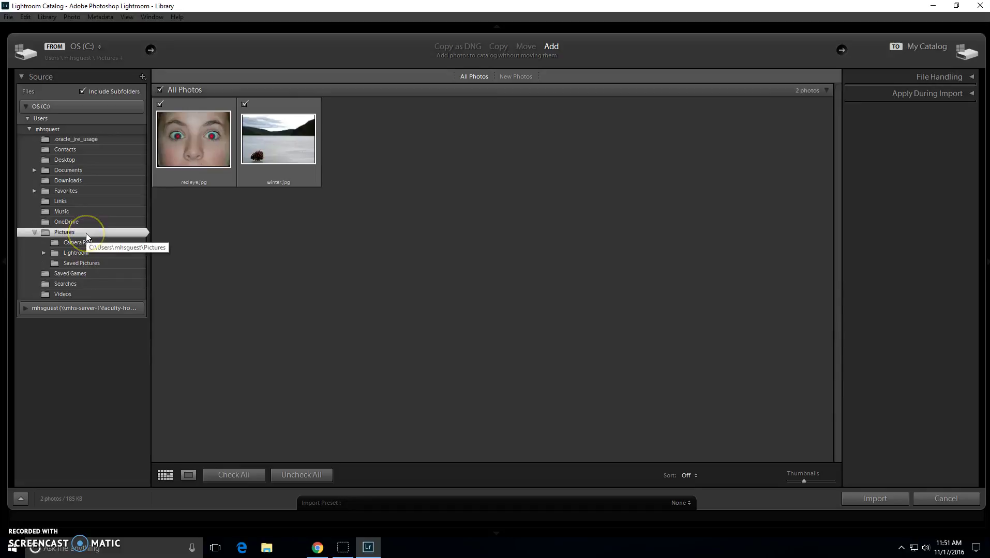
{"action": "left_click", "coordinate": [309, 478]}
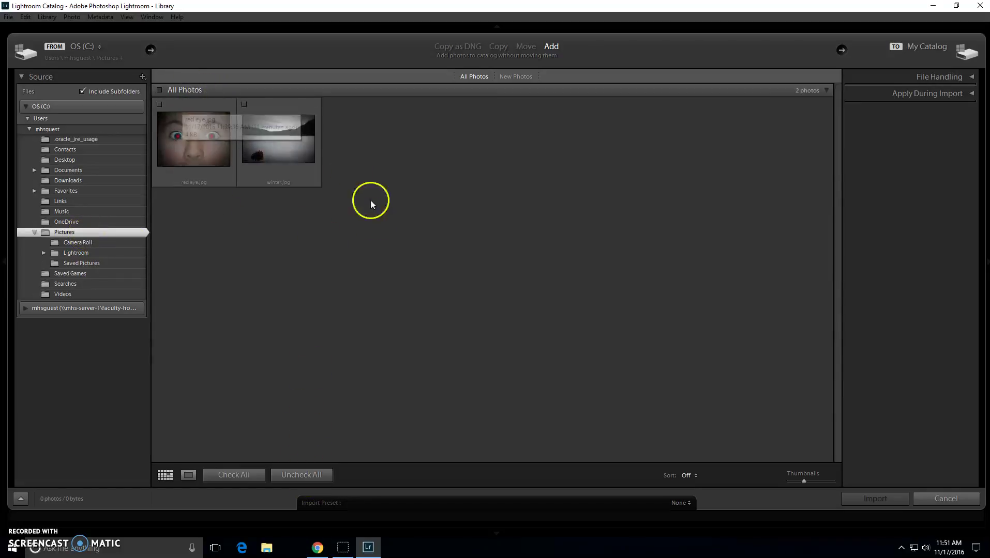
{"action": "left_click", "coordinate": [160, 106]}
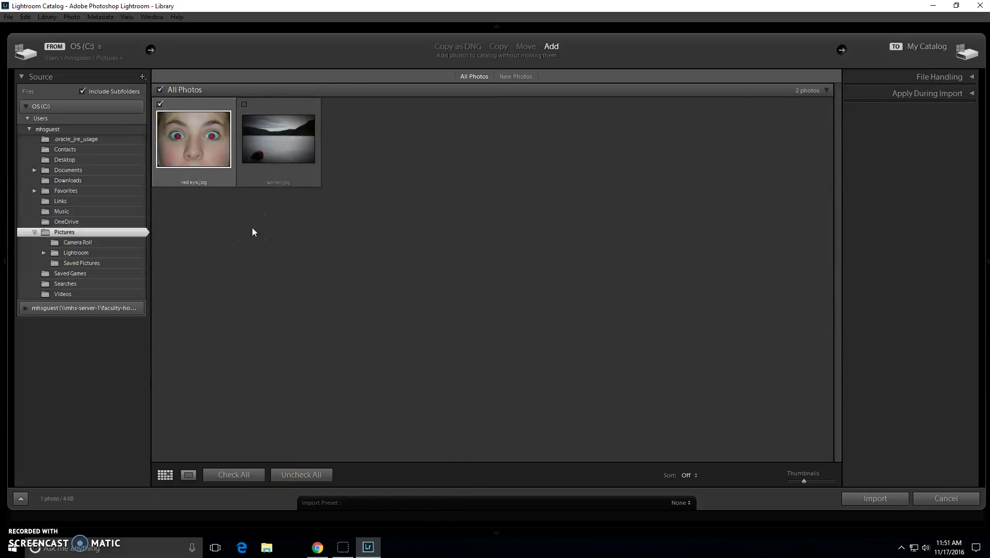
Step: Import red eye.jpg into the catalog and close the 'Your First Collection' tip
{"action": "left_click", "coordinate": [874, 499]}
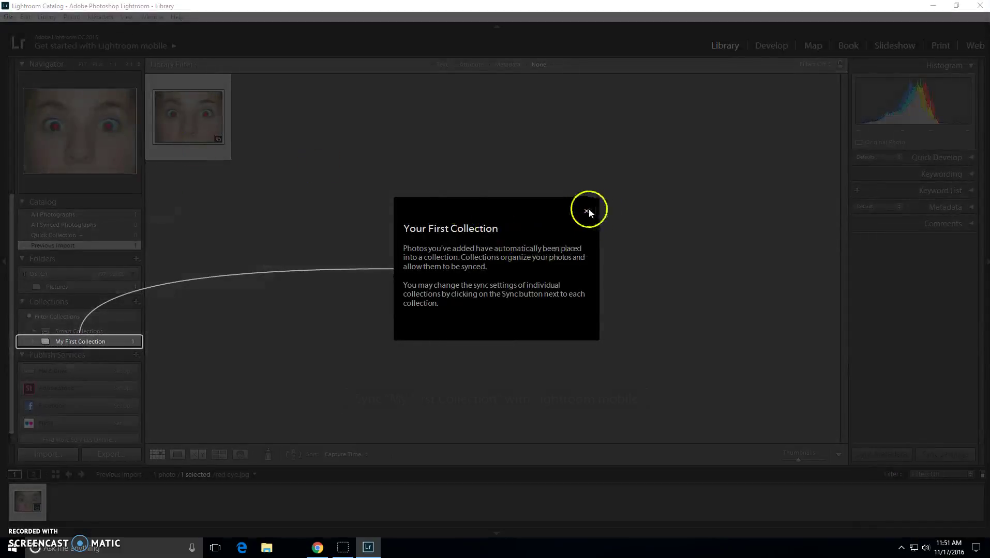
{"action": "left_click", "coordinate": [587, 211]}
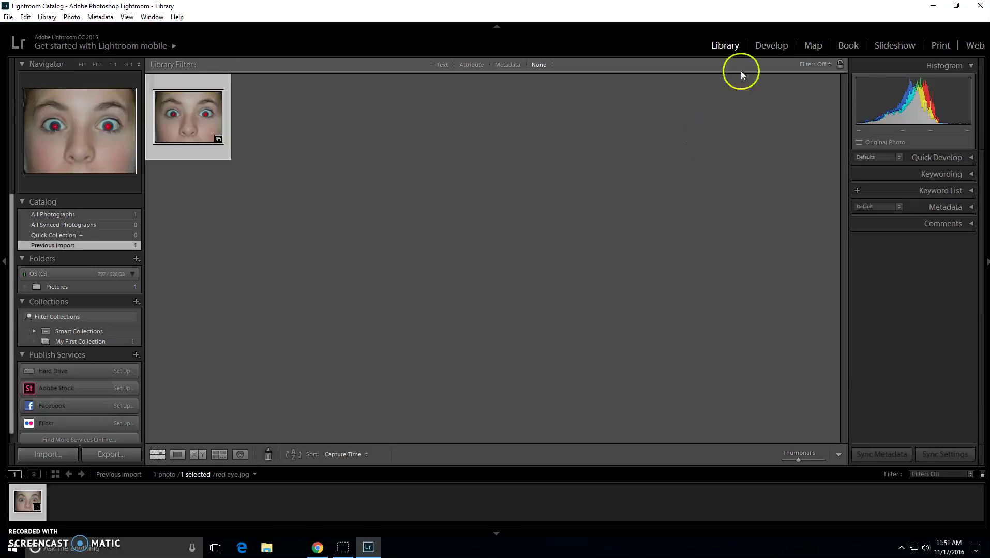
Step: Open red eye.jpg in the Develop module and close its introductory tip
{"action": "left_click", "coordinate": [772, 44]}
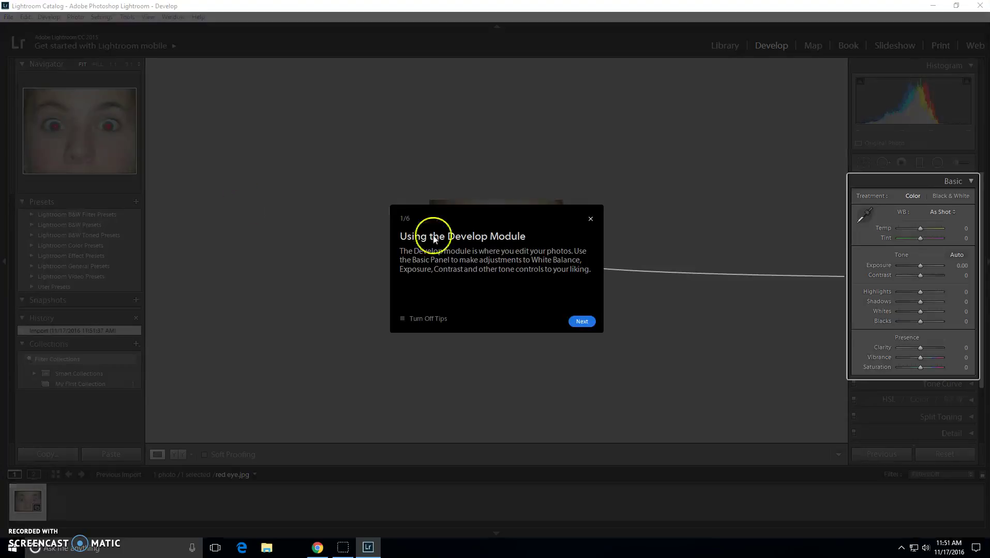
{"action": "left_click", "coordinate": [590, 218]}
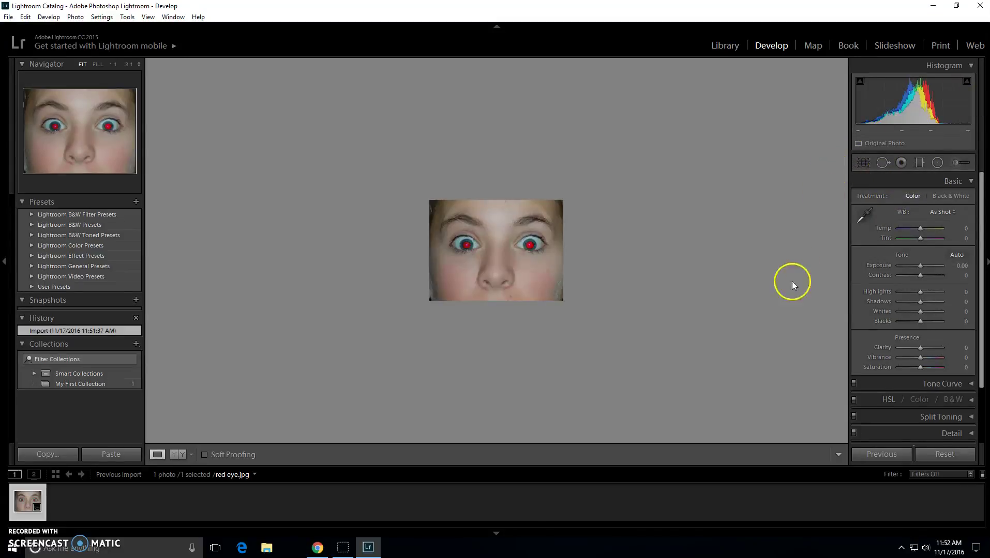
Step: Activate the Red Eye Correction tool in human Red Eye mode rather than Pet Eye
{"action": "left_click", "coordinate": [903, 165]}
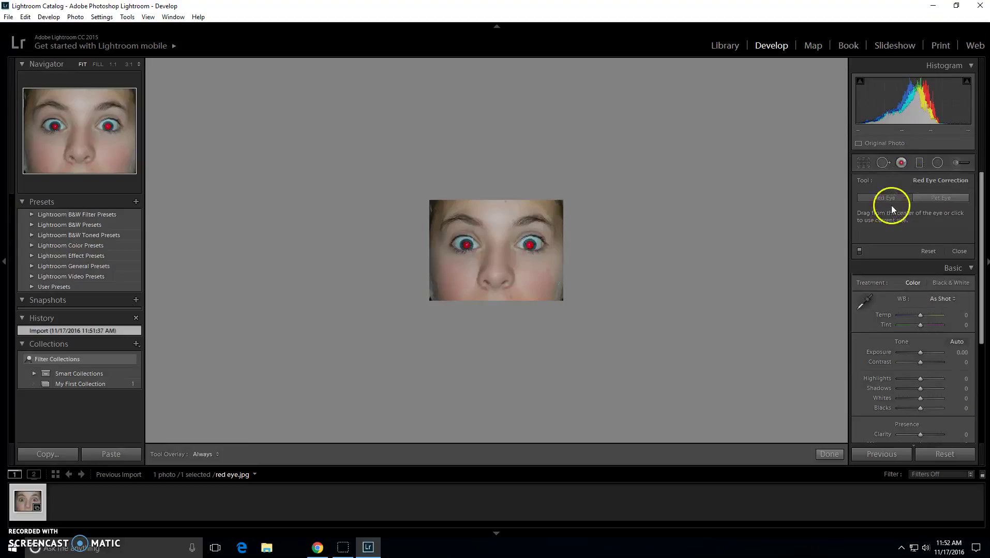
{"action": "left_click", "coordinate": [934, 205]}
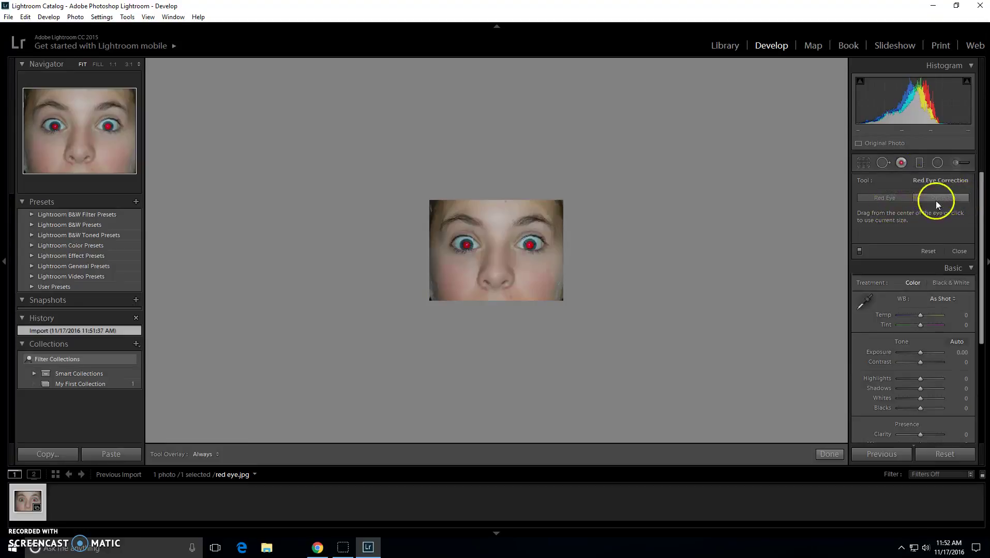
{"action": "left_click", "coordinate": [888, 197]}
{"action": "left_click", "coordinate": [894, 217]}
Step: Apply red-eye corrections to the right eye and then the left eye
{"action": "left_click", "coordinate": [529, 245]}
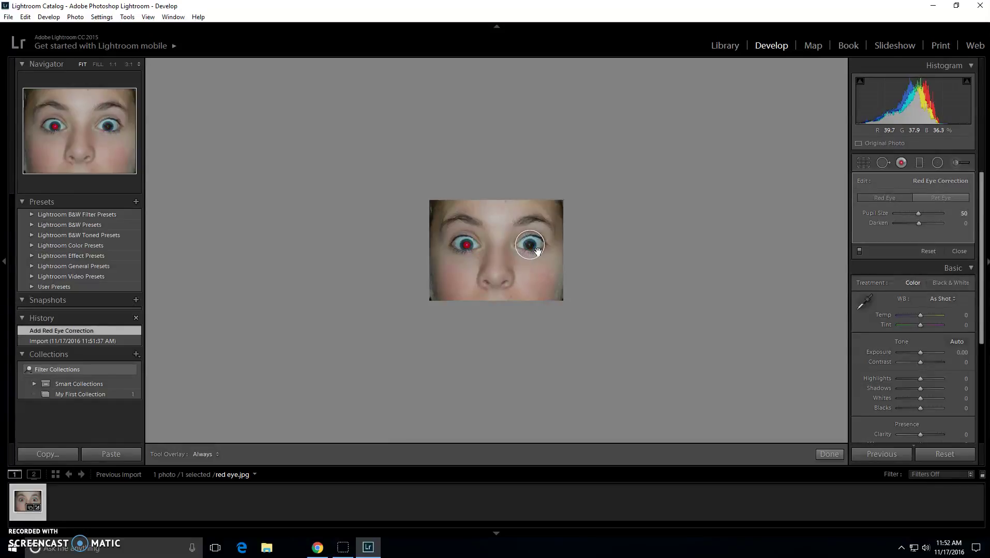
{"action": "left_click", "coordinate": [466, 243]}
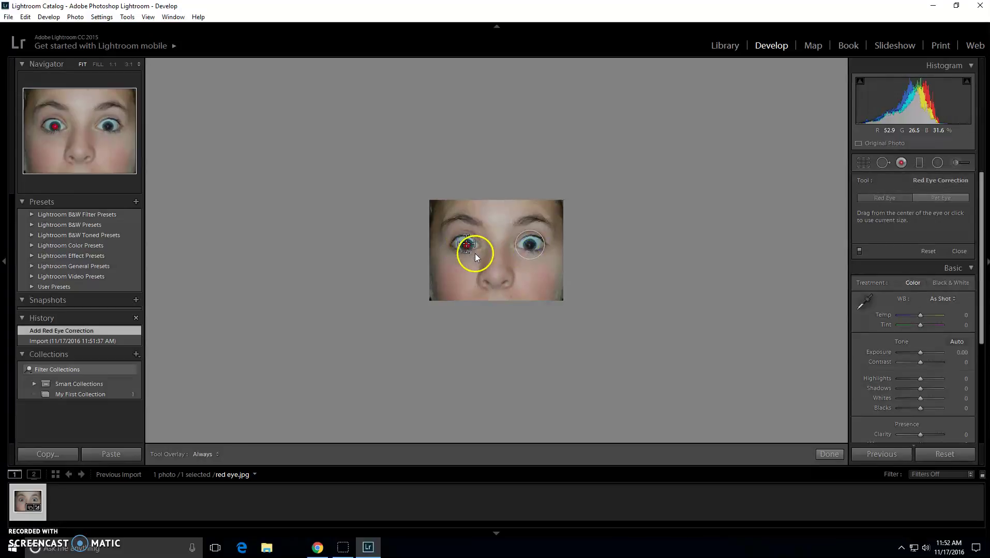
{"action": "left_click", "coordinate": [466, 244]}
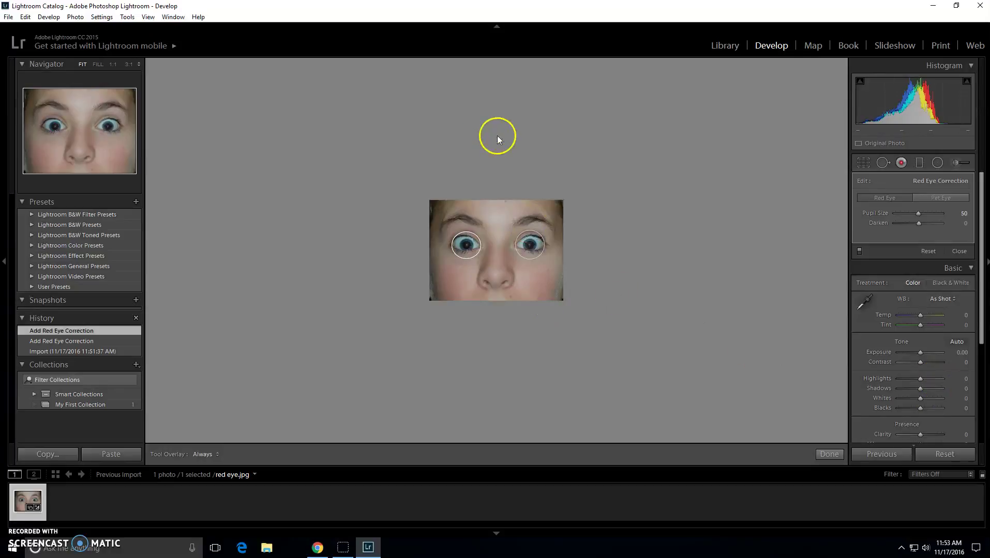
Step: Close the red-eye tool, undo both eye corrections with Ctrl+Z, and reset the photo's settings
{"action": "left_click", "coordinate": [831, 456]}
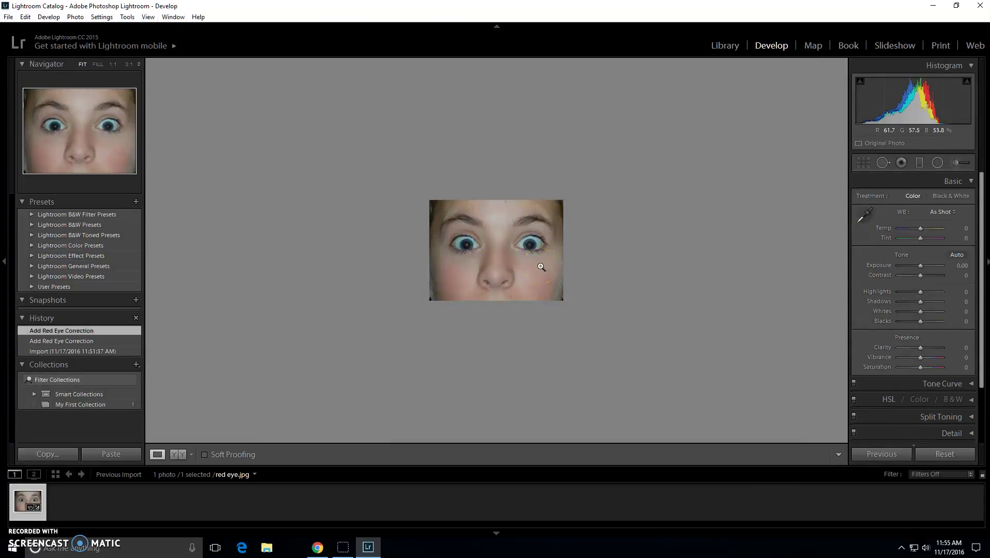
{"action": "key", "text": "ctrl+z"}
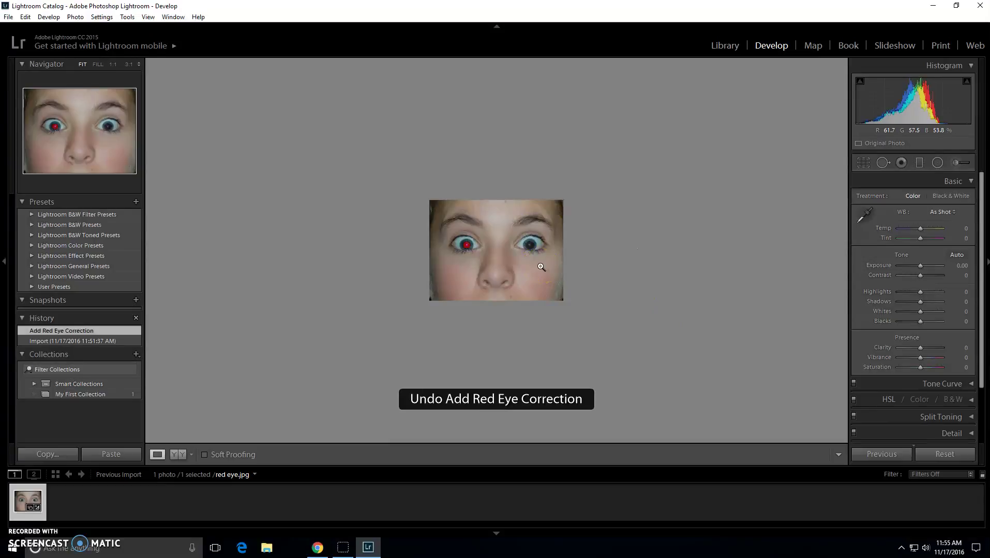
{"action": "key", "text": "ctrl+z"}
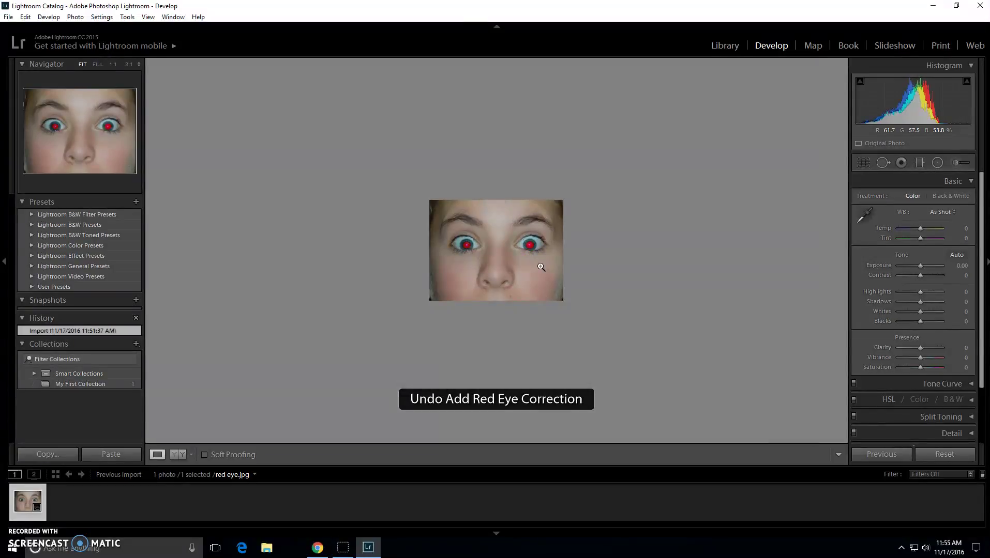
{"action": "left_click", "coordinate": [940, 455]}
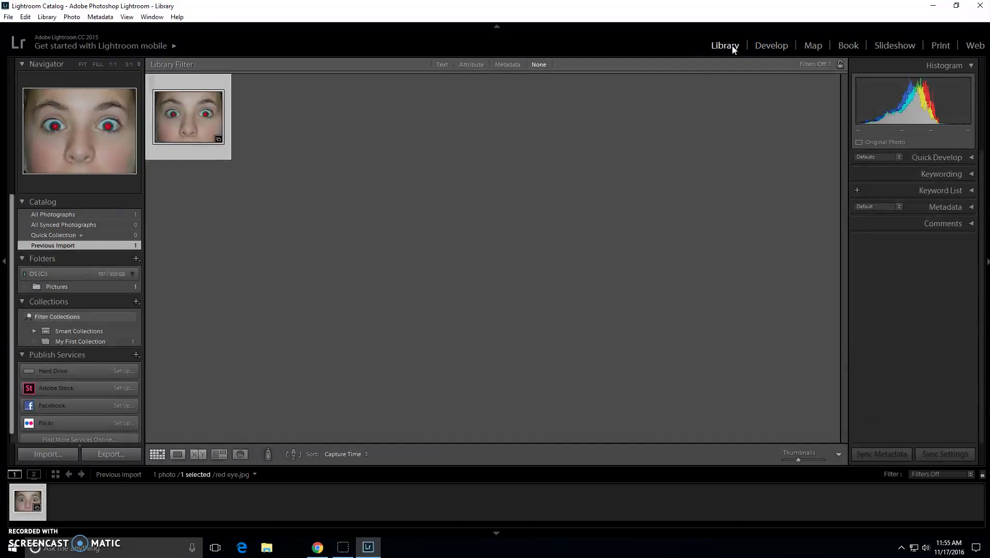
Step: Remove red eye.jpg from the catalog only via the Library grid and Quick Collection
{"action": "left_click", "coordinate": [194, 150]}
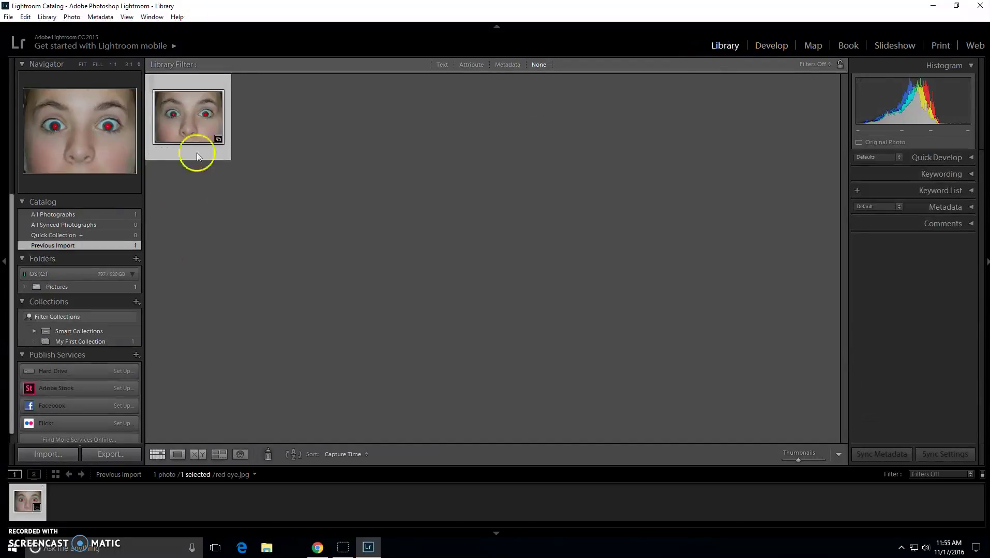
{"action": "left_click", "coordinate": [35, 496]}
{"action": "key", "text": "Delete"}
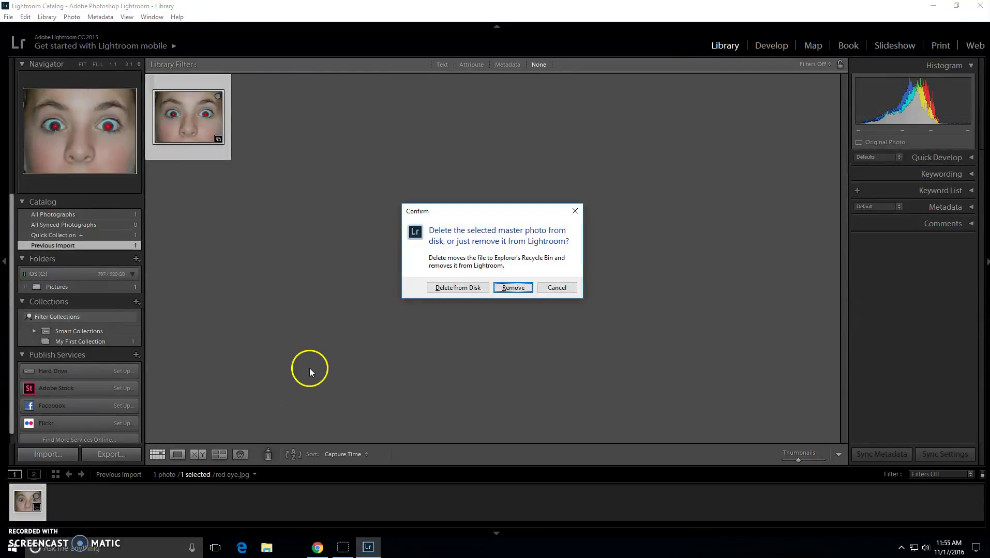
{"action": "left_click", "coordinate": [508, 289]}
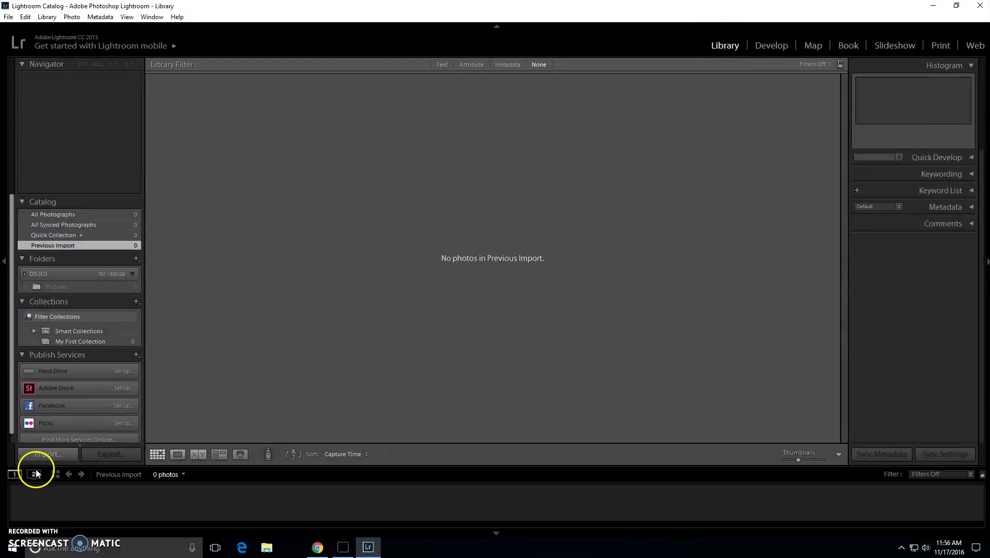
Step: Import only winter.jpg from the Pictures folder into the catalog
{"action": "left_click", "coordinate": [48, 457]}
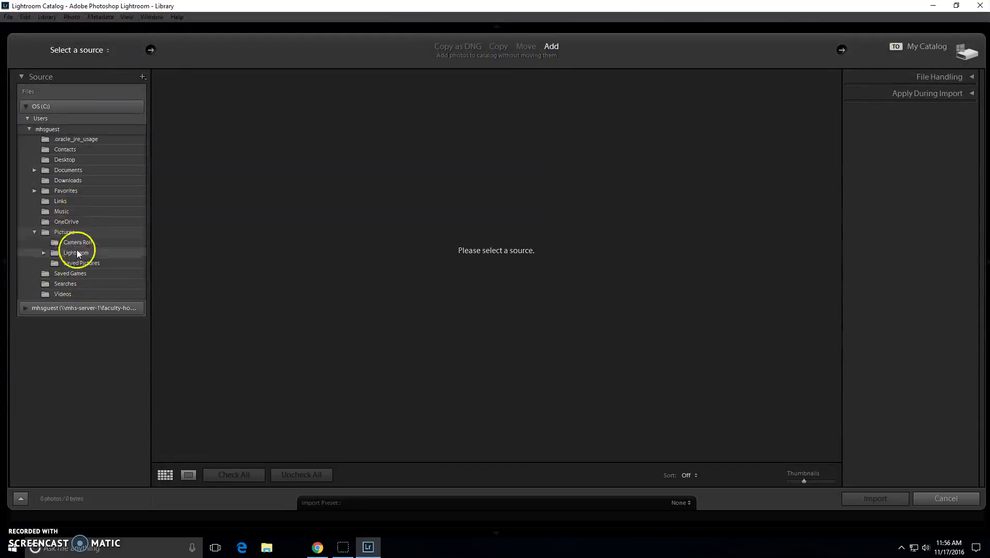
{"action": "left_click", "coordinate": [82, 237]}
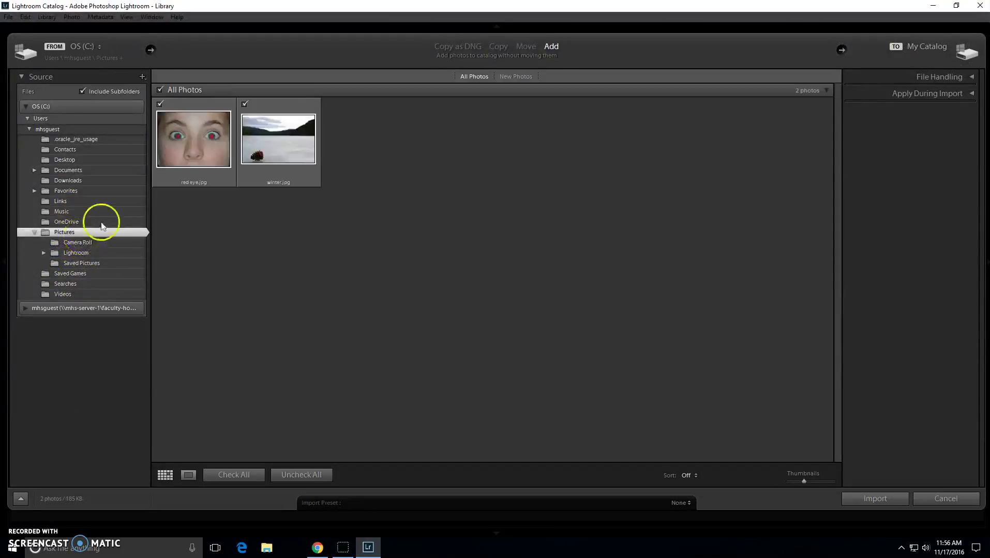
{"action": "left_click", "coordinate": [308, 476]}
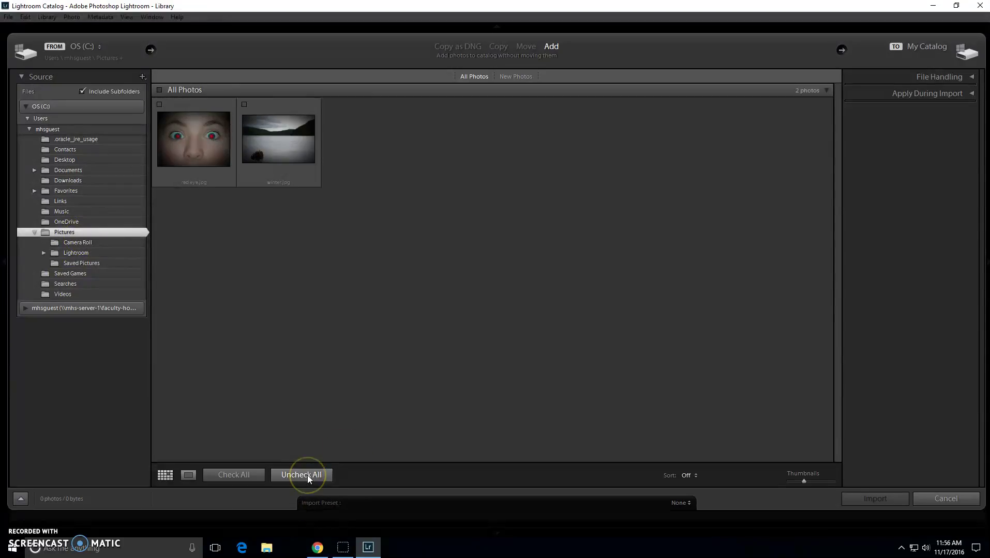
{"action": "left_click", "coordinate": [244, 106]}
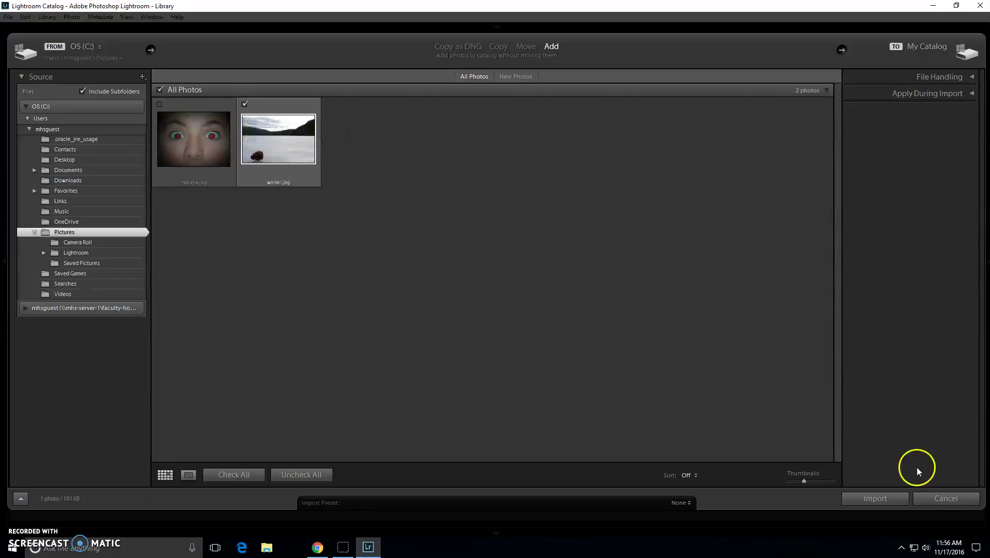
{"action": "left_click", "coordinate": [894, 502]}
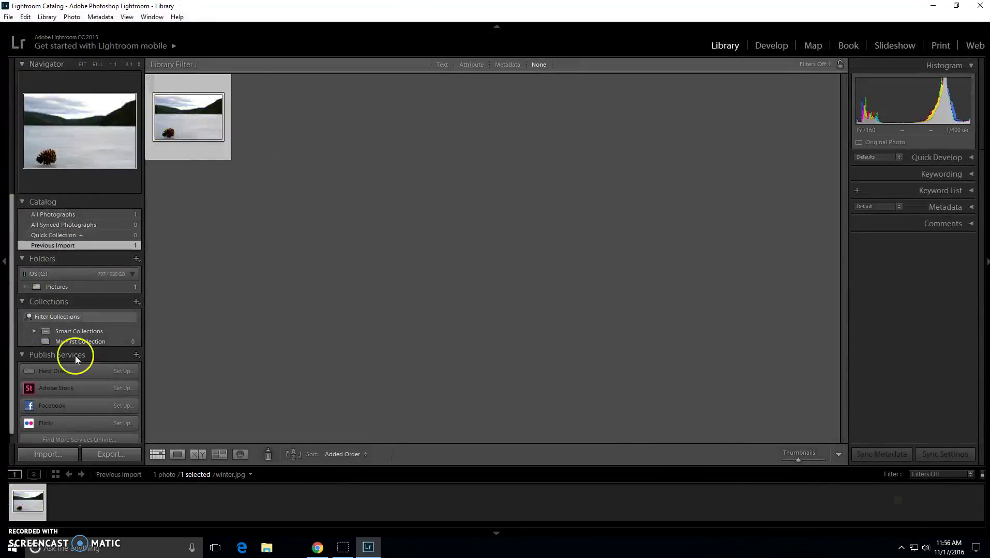
Step: Open winter.jpg in Develop and activate the Graduated Filter with Exposure 1.00
{"action": "left_click", "coordinate": [771, 48]}
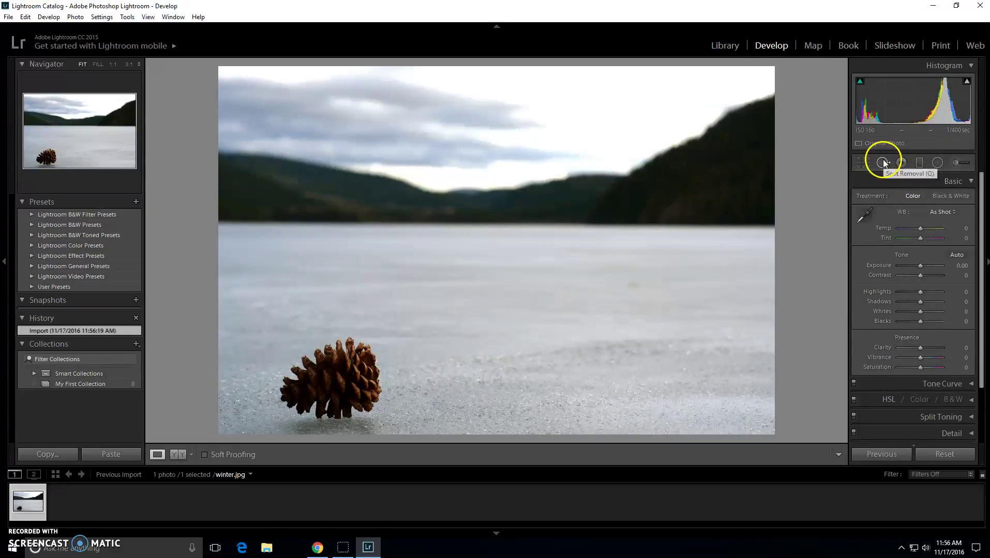
{"action": "left_click", "coordinate": [918, 164]}
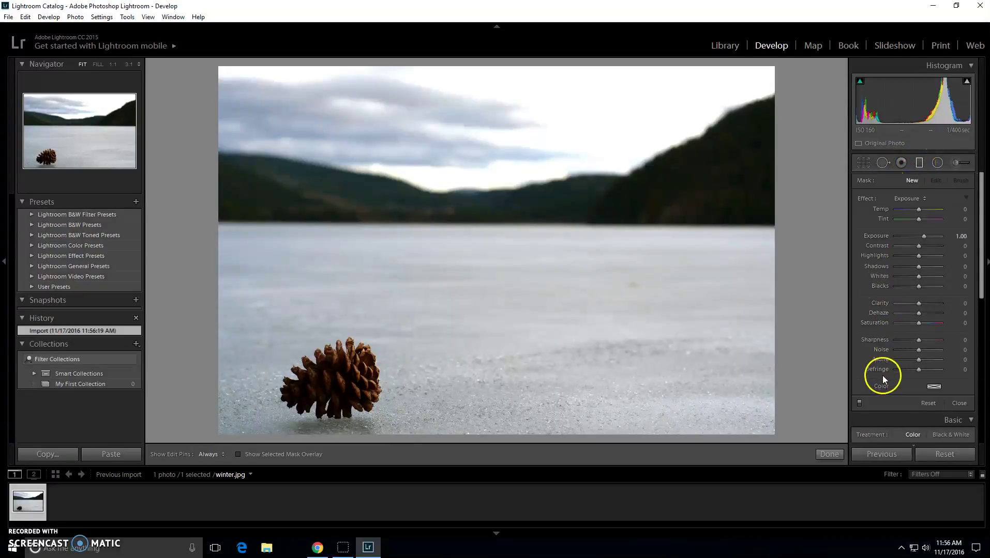
Step: Give the graduated filter a teal colour tint of hue 182, saturation 38
{"action": "scroll", "coordinate": [882, 375], "scroll_direction": "down", "scroll_amount": 2}
{"action": "left_click", "coordinate": [932, 338]}
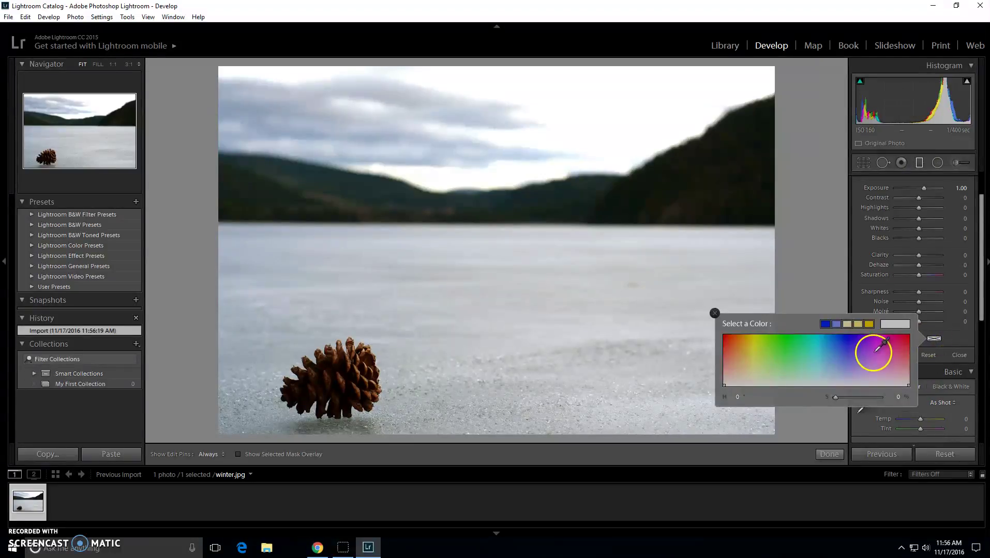
{"action": "left_click", "coordinate": [817, 367]}
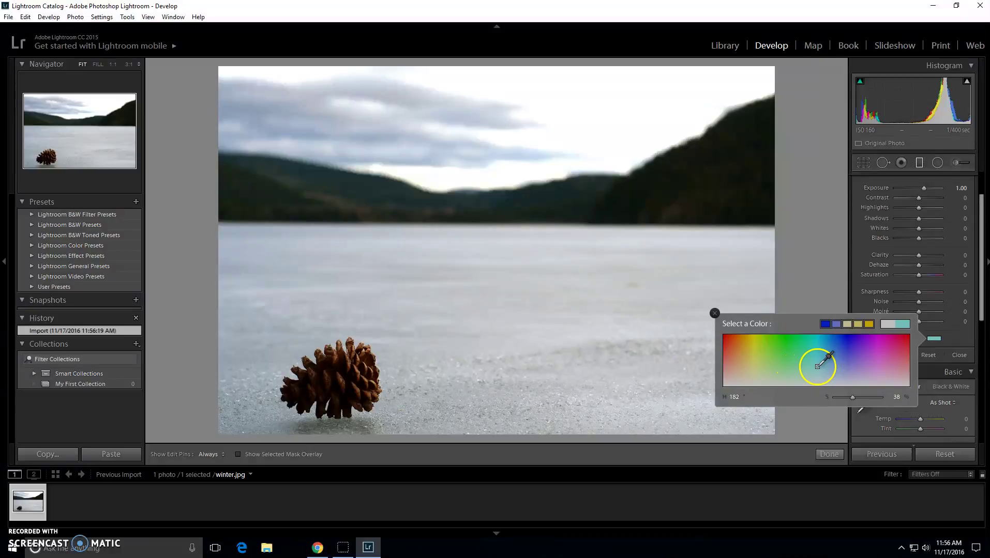
{"action": "left_click", "coordinate": [933, 339]}
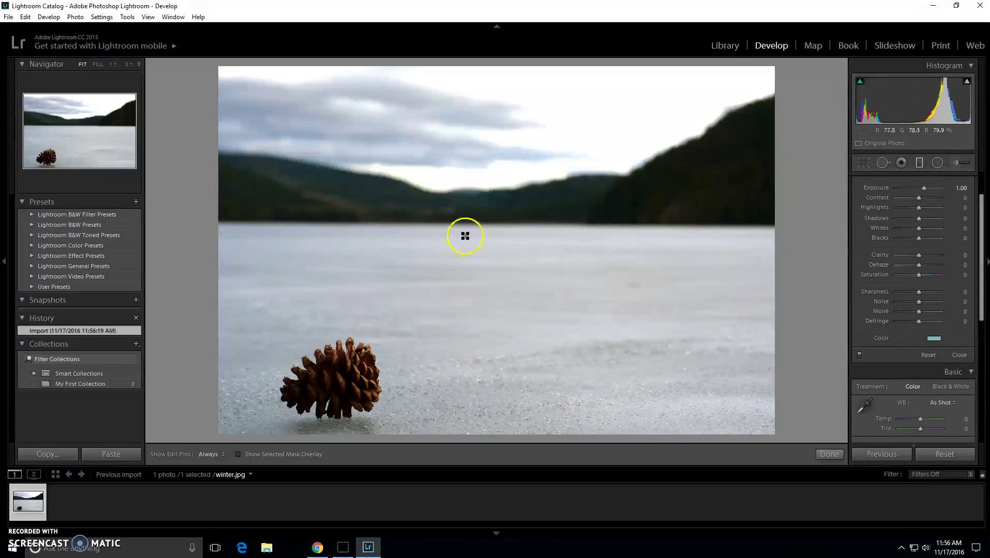
Step: Drag the teal gradient across the photo centre, level it along the horizon, and finish it
{"action": "mouse_move", "coordinate": [481, 227]}
{"action": "left_mouse_down"}
{"action": "mouse_move", "coordinate": [470, 222]}
{"action": "mouse_move", "coordinate": [490, 214]}
{"action": "mouse_move", "coordinate": [482, 219]}
{"action": "left_mouse_up"}
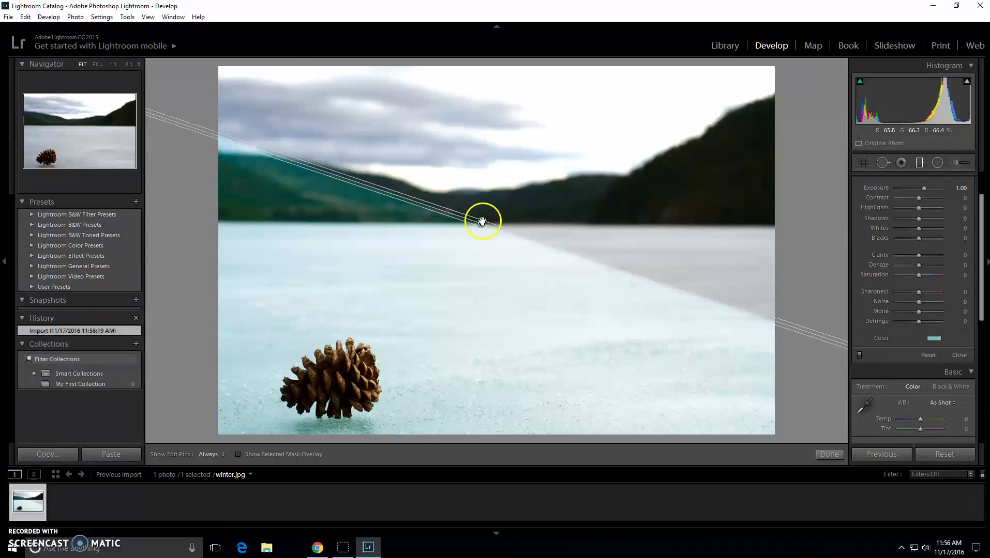
{"action": "left_click_drag", "start_coordinate": [481, 221], "coordinate": [480, 216]}
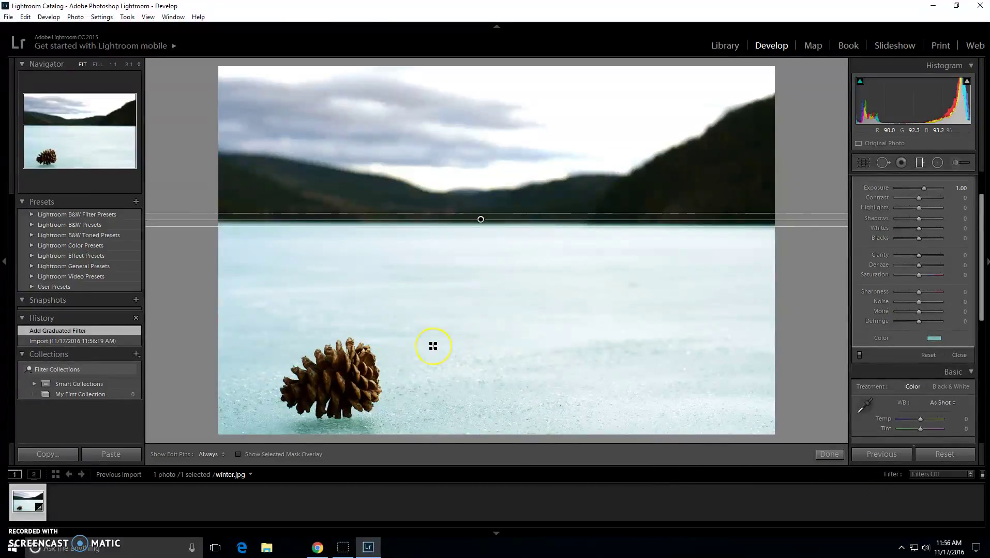
{"action": "left_click", "coordinate": [828, 455]}
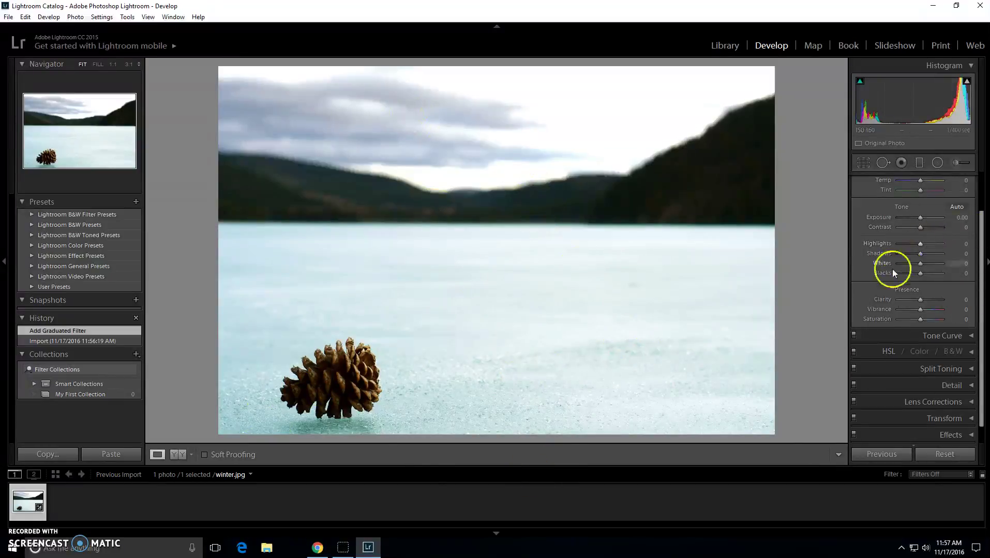
Step: Set up an Adjustment Brush with a blue tint and a slightly smaller size
{"action": "left_click", "coordinate": [958, 161]}
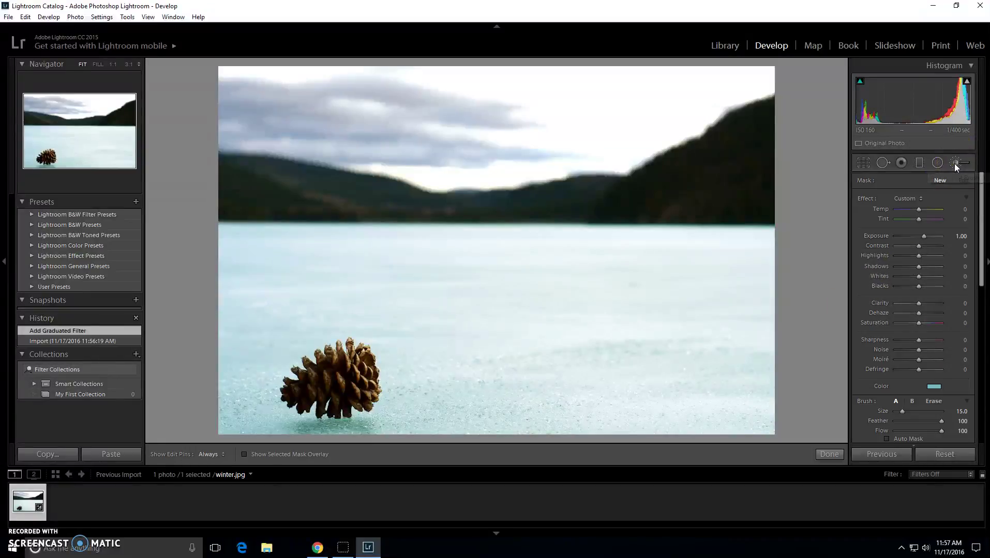
{"action": "left_click", "coordinate": [929, 331]}
{"action": "left_click", "coordinate": [935, 387]}
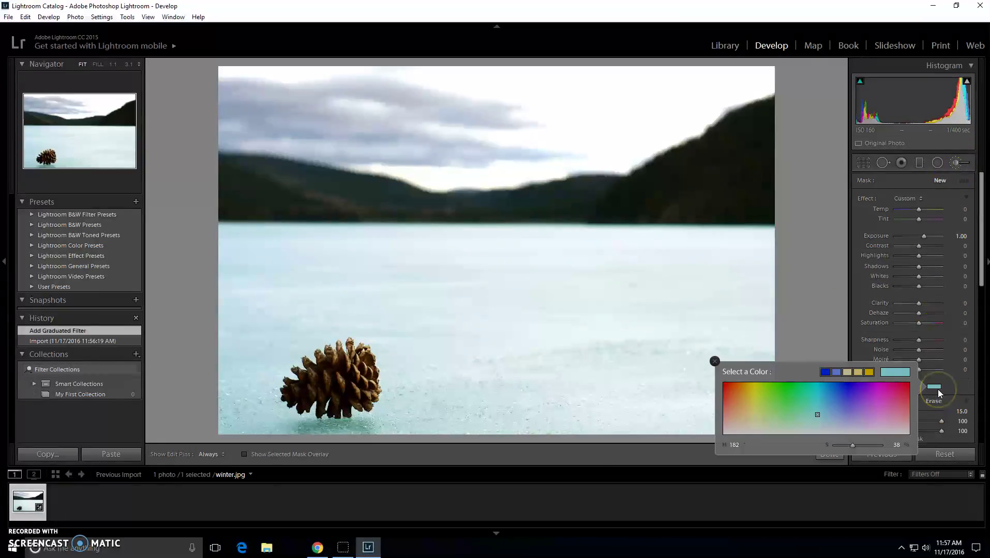
{"action": "mouse_move", "coordinate": [858, 403]}
{"action": "left_mouse_down"}
{"action": "mouse_move", "coordinate": [762, 415]}
{"action": "mouse_move", "coordinate": [841, 404]}
{"action": "left_mouse_up"}
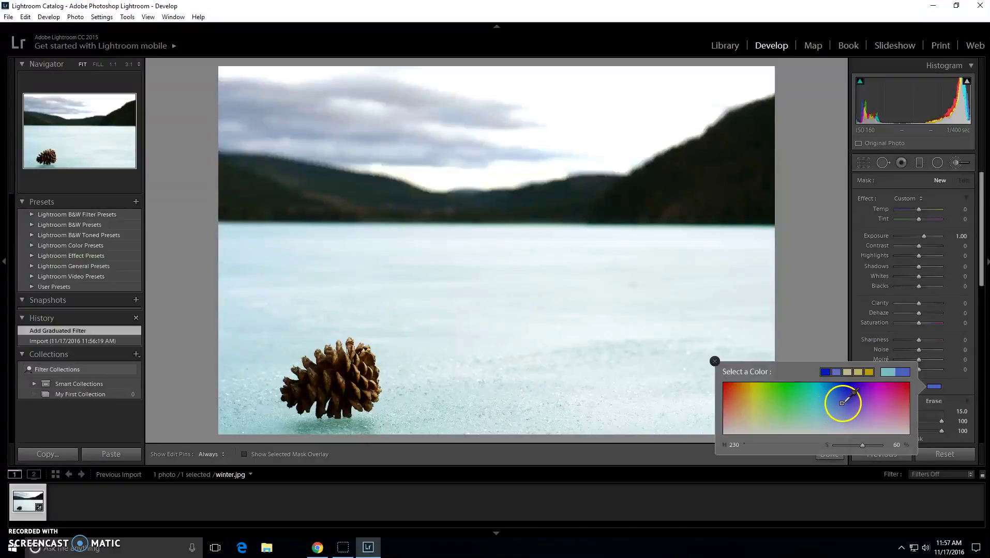
{"action": "left_click", "coordinate": [931, 385]}
{"action": "left_click", "coordinate": [929, 386]}
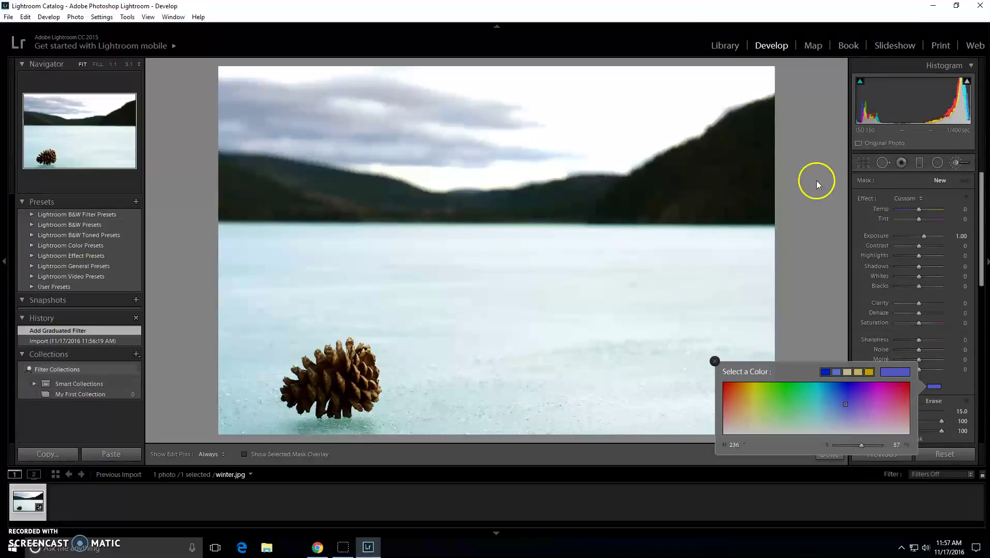
{"action": "left_click", "coordinate": [937, 386]}
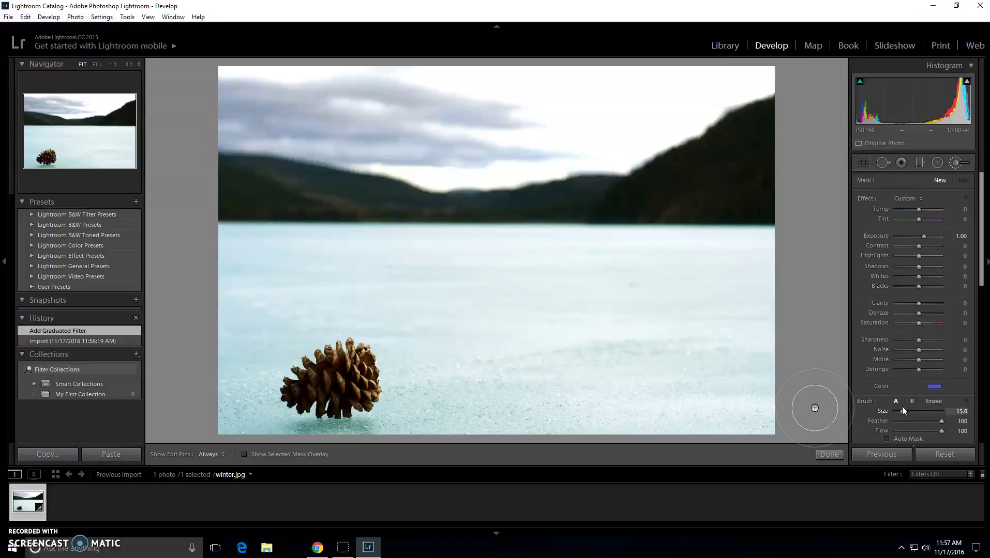
{"action": "mouse_move", "coordinate": [901, 407]}
{"action": "left_mouse_down"}
{"action": "mouse_move", "coordinate": [912, 405]}
{"action": "mouse_move", "coordinate": [900, 409]}
{"action": "left_mouse_up"}
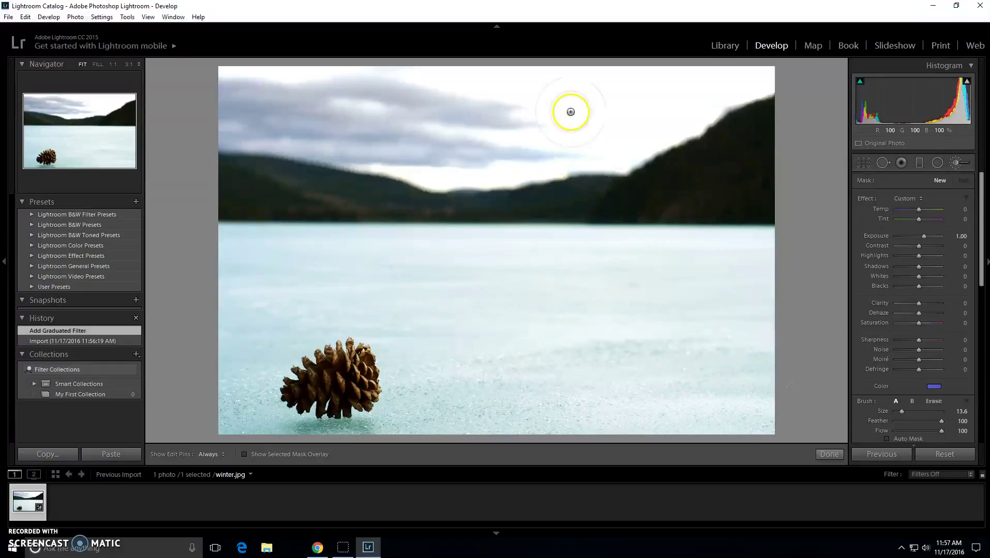
Step: Paint the blue brightening across the clouds along the top of the sky
{"action": "mouse_move", "coordinate": [232, 121]}
{"action": "left_mouse_down"}
{"action": "mouse_move", "coordinate": [384, 139]}
{"action": "mouse_move", "coordinate": [232, 90]}
{"action": "mouse_move", "coordinate": [483, 146]}
{"action": "mouse_move", "coordinate": [389, 135]}
{"action": "mouse_move", "coordinate": [294, 102]}
{"action": "mouse_move", "coordinate": [415, 113]}
{"action": "mouse_move", "coordinate": [340, 93]}
{"action": "mouse_move", "coordinate": [255, 101]}
{"action": "left_mouse_up"}
{"action": "key", "text": "h"}
{"action": "mouse_move", "coordinate": [507, 139]}
{"action": "left_mouse_down"}
{"action": "mouse_move", "coordinate": [687, 95]}
{"action": "mouse_move", "coordinate": [294, 64]}
{"action": "mouse_move", "coordinate": [251, 90]}
{"action": "mouse_move", "coordinate": [453, 148]}
{"action": "mouse_move", "coordinate": [574, 146]}
{"action": "left_mouse_up"}
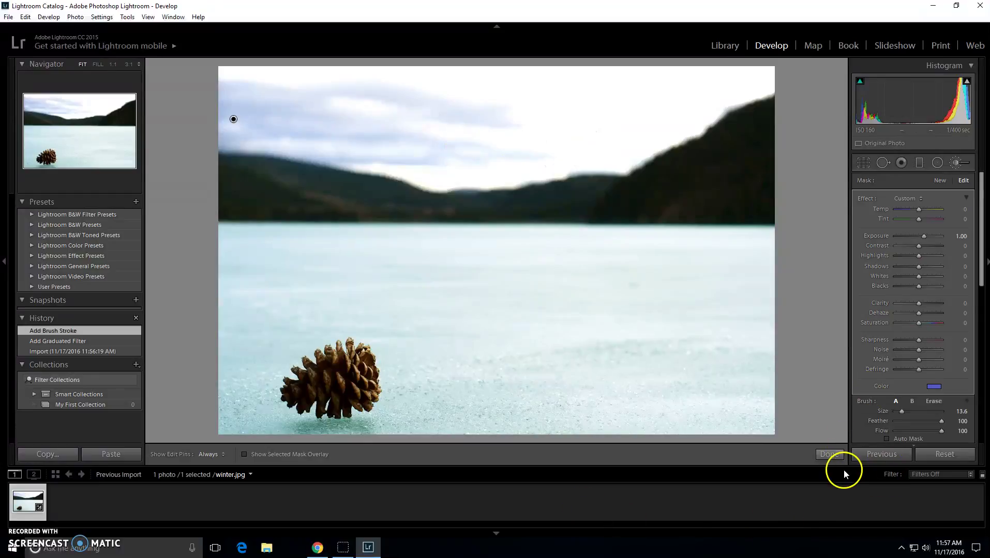
Step: Finish the sky stroke and start a new brush adjustment with a paler tint
{"action": "left_click", "coordinate": [829, 455]}
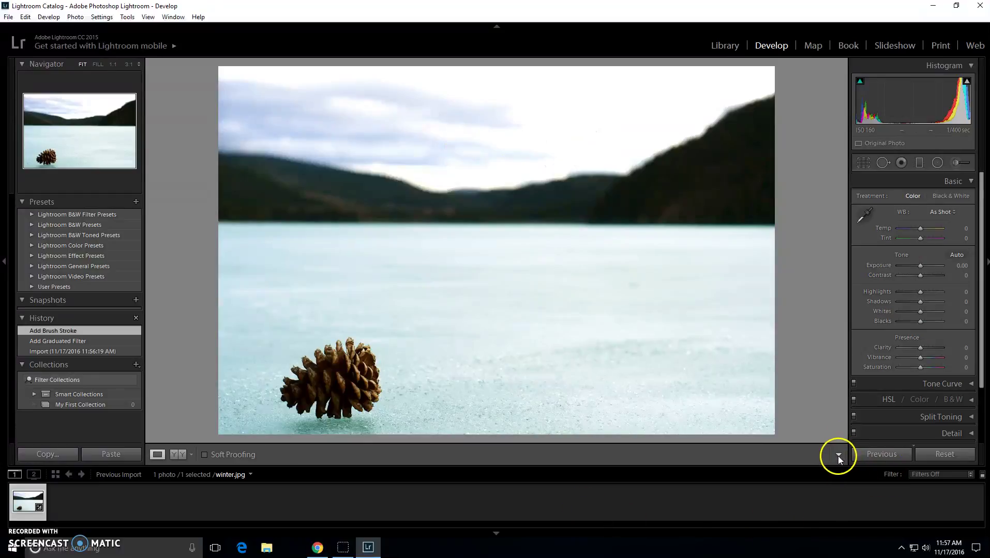
{"action": "left_click", "coordinate": [956, 164]}
{"action": "left_click", "coordinate": [934, 387]}
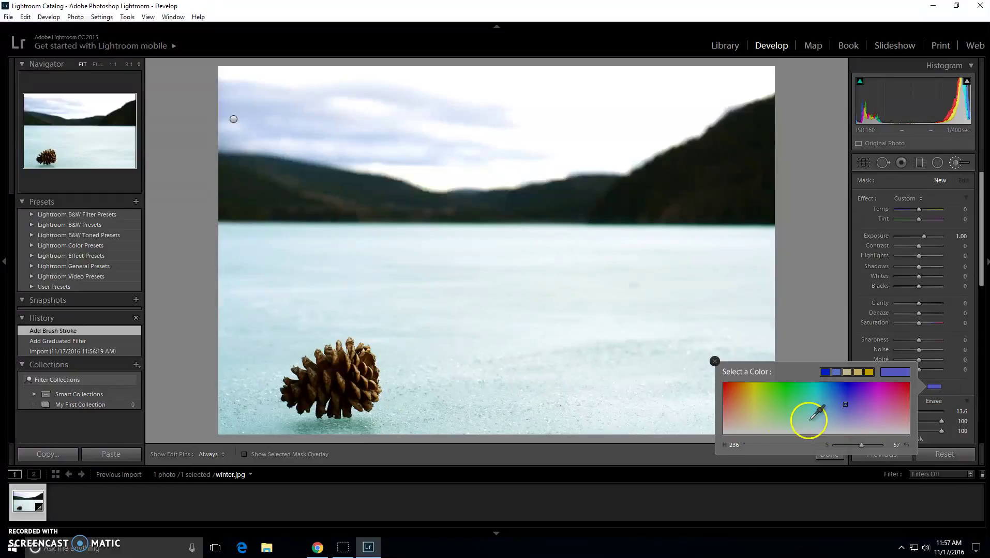
{"action": "left_click", "coordinate": [729, 412]}
{"action": "left_click_drag", "start_coordinate": [729, 412], "coordinate": [847, 396]}
{"action": "left_click", "coordinate": [935, 387]}
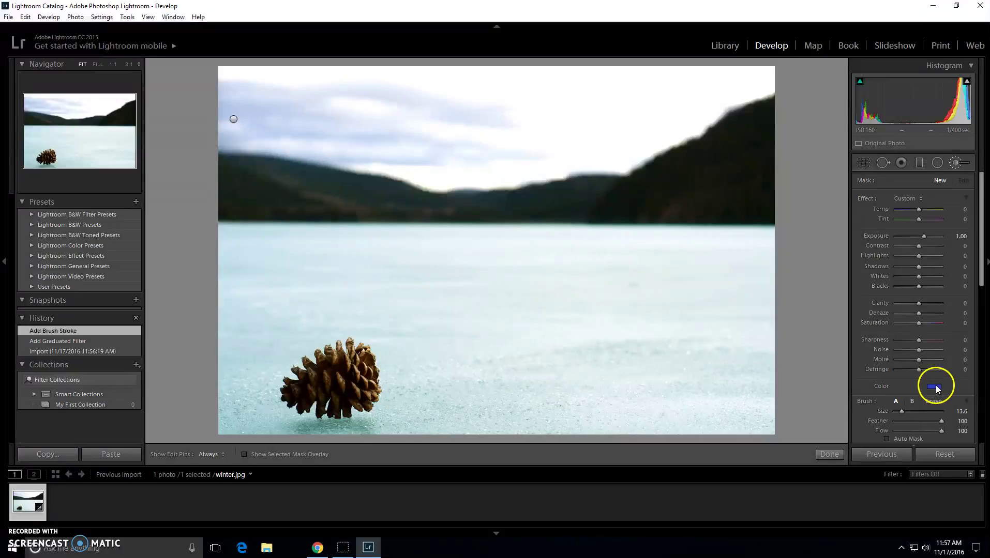
{"action": "left_click", "coordinate": [935, 386]}
{"action": "left_click", "coordinate": [935, 388]}
Step: Brighten the sky above the ridge line and the ice along the lake's edge, then finish
{"action": "left_click", "coordinate": [233, 119]}
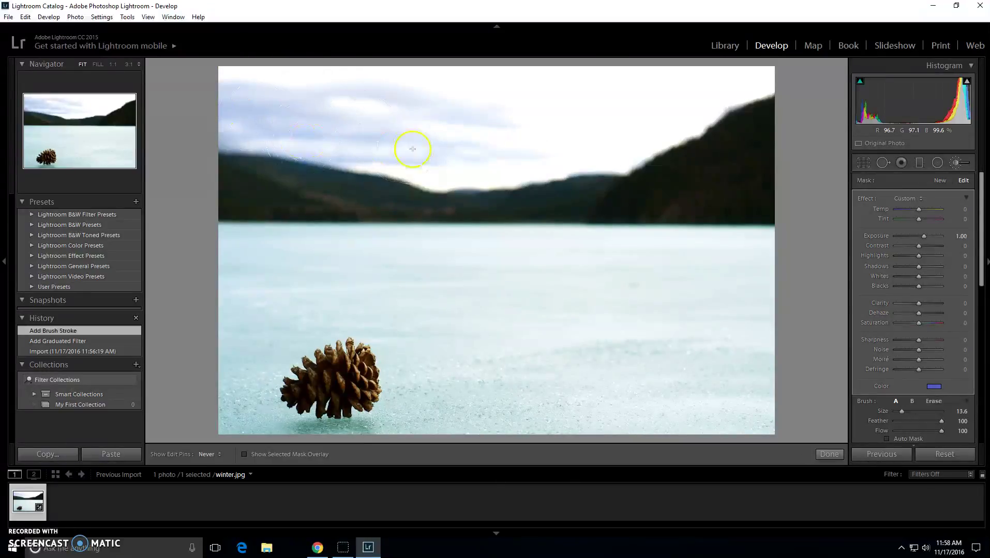
{"action": "mouse_move", "coordinate": [412, 149]}
{"action": "left_mouse_down"}
{"action": "mouse_move", "coordinate": [373, 169]}
{"action": "mouse_move", "coordinate": [555, 173]}
{"action": "mouse_move", "coordinate": [609, 152]}
{"action": "mouse_move", "coordinate": [662, 155]}
{"action": "mouse_move", "coordinate": [769, 108]}
{"action": "mouse_move", "coordinate": [731, 137]}
{"action": "mouse_move", "coordinate": [589, 173]}
{"action": "left_mouse_up"}
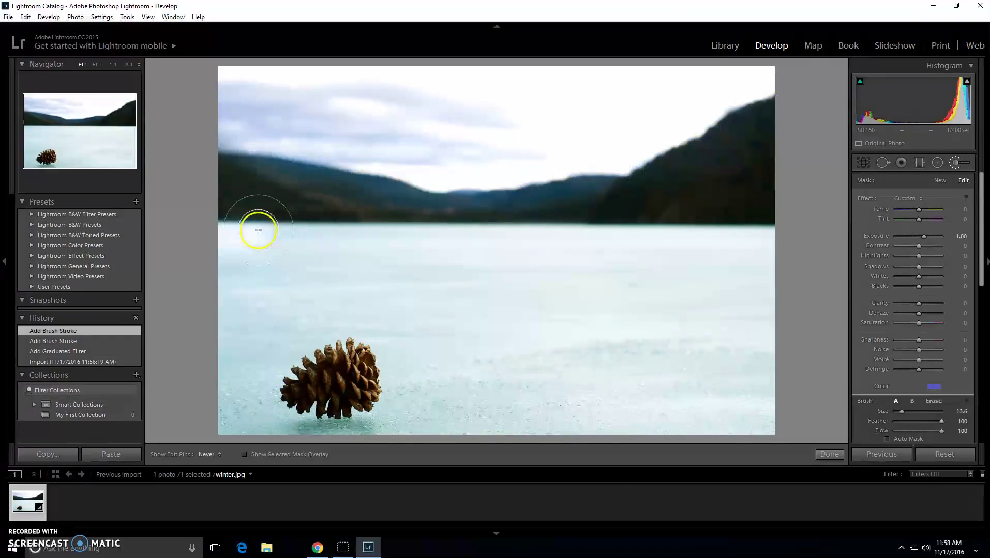
{"action": "left_click_drag", "start_coordinate": [258, 230], "coordinate": [765, 232]}
{"action": "left_click", "coordinate": [837, 454]}
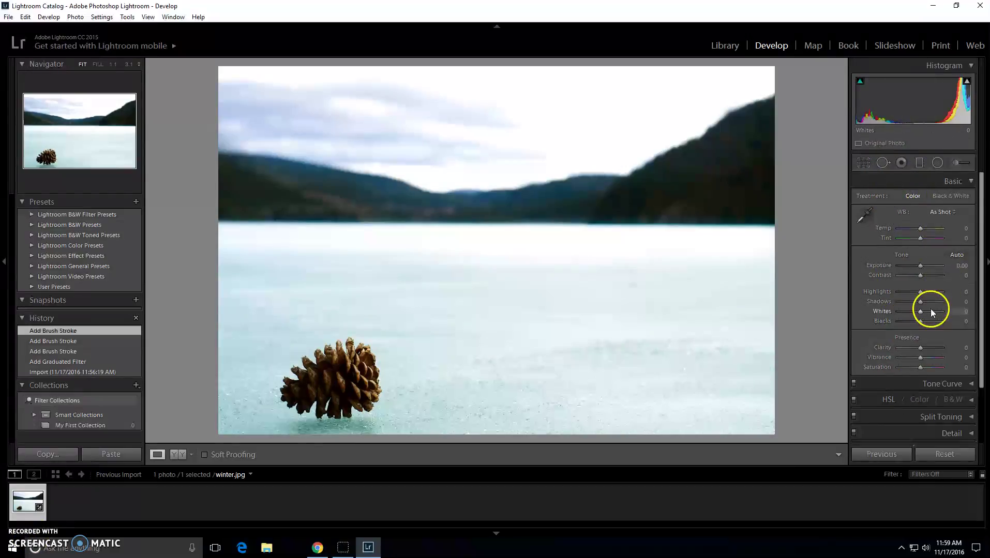
Step: Retype the Exposure value, then drag Exposure down to −2.50 with Highlights at −69
{"action": "mouse_move", "coordinate": [918, 266]}
{"action": "left_mouse_down"}
{"action": "mouse_move", "coordinate": [906, 268]}
{"action": "mouse_move", "coordinate": [924, 263]}
{"action": "mouse_move", "coordinate": [912, 278]}
{"action": "mouse_move", "coordinate": [903, 272]}
{"action": "mouse_move", "coordinate": [924, 269]}
{"action": "mouse_move", "coordinate": [912, 266]}
{"action": "left_mouse_up"}
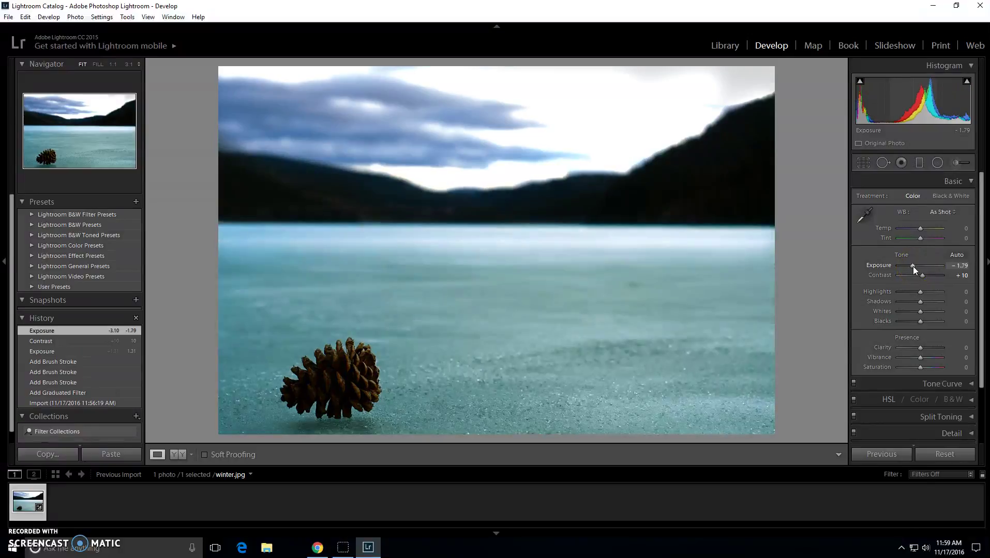
{"action": "left_click", "coordinate": [962, 266]}
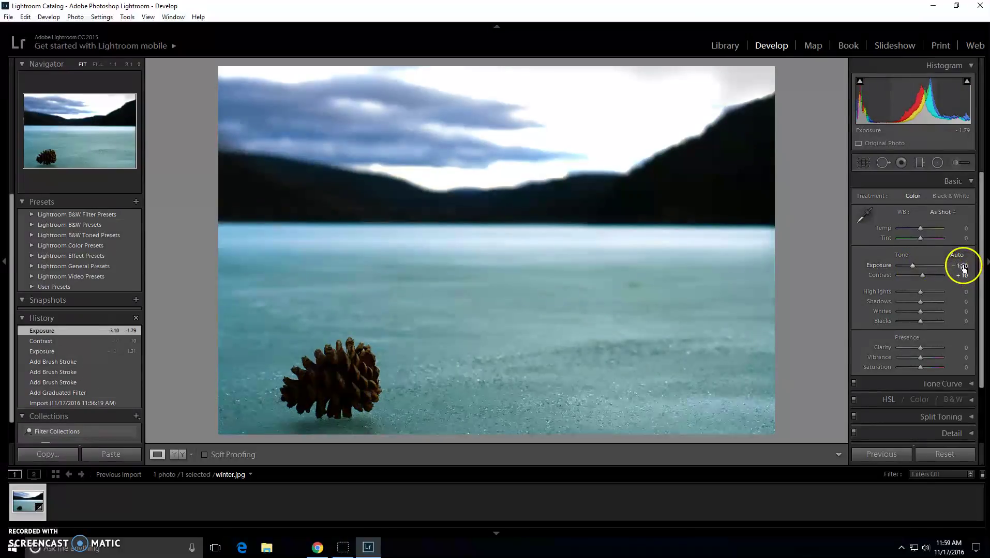
{"action": "type", "text": "0"}
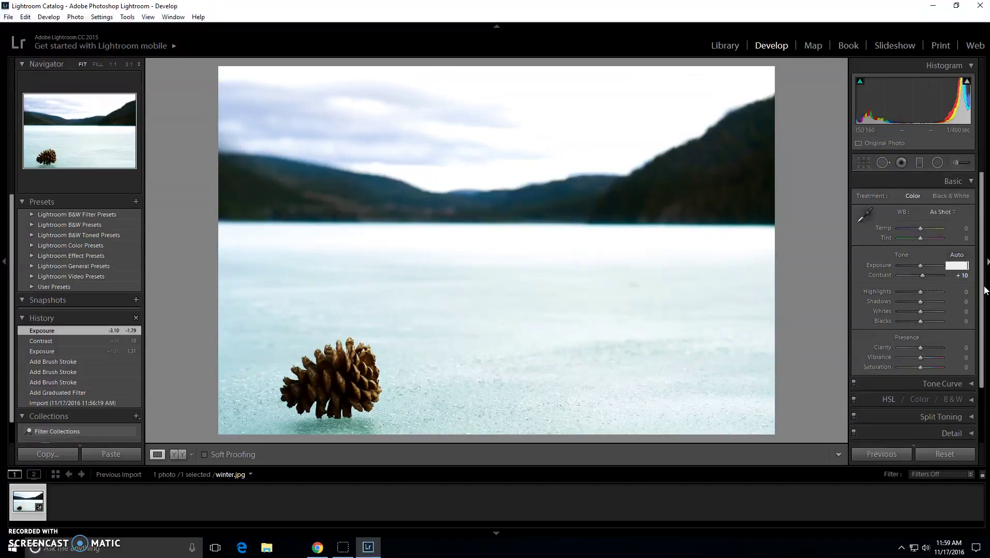
{"action": "type", "text": "5"}
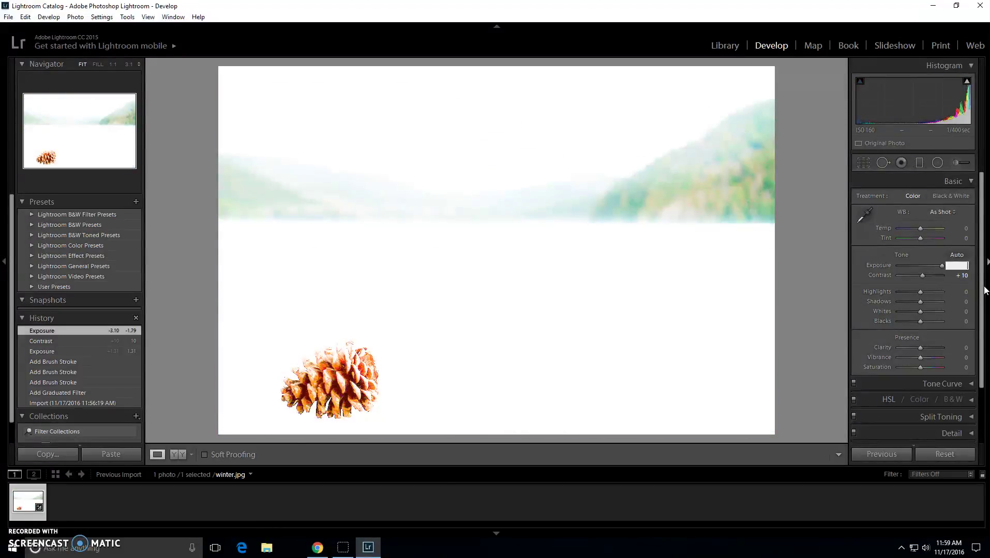
{"action": "type", "text": "0"}
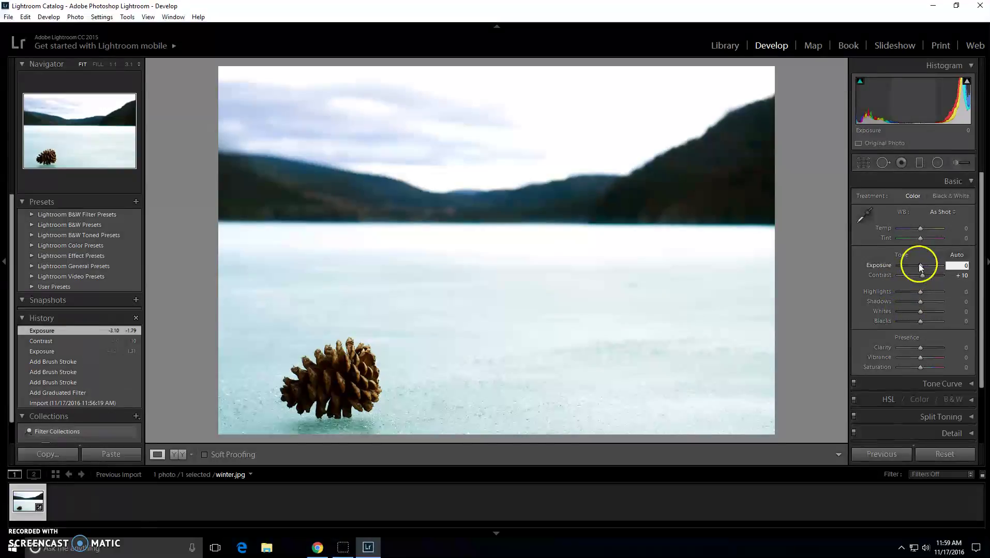
{"action": "left_click_drag", "start_coordinate": [918, 264], "coordinate": [924, 286]}
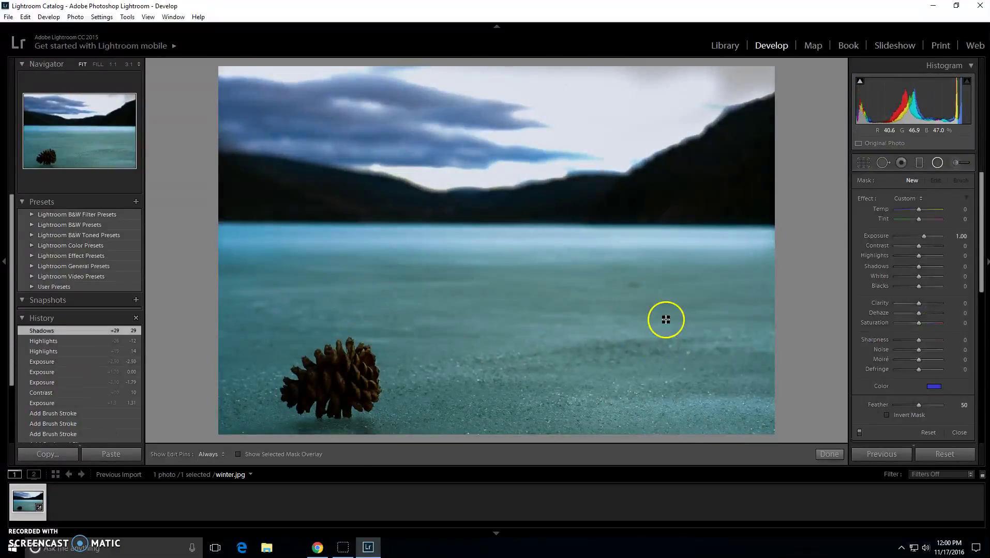
Step: Clone the pine cone with an enlarged spot brush, placing the copy to its right on the ice
{"action": "left_click", "coordinate": [883, 163]}
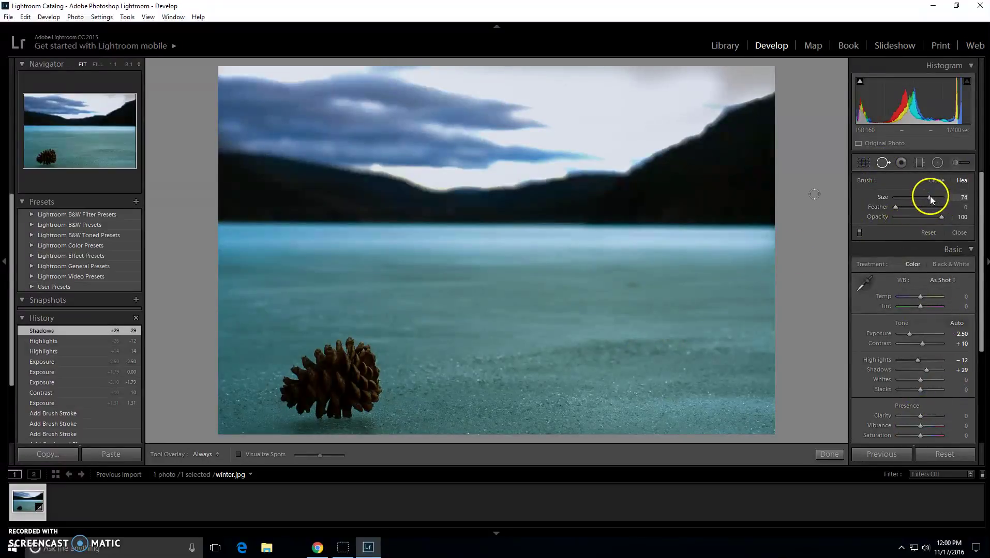
{"action": "mouse_move", "coordinate": [929, 197]}
{"action": "left_mouse_down"}
{"action": "mouse_move", "coordinate": [955, 199]}
{"action": "mouse_move", "coordinate": [937, 200]}
{"action": "left_mouse_up"}
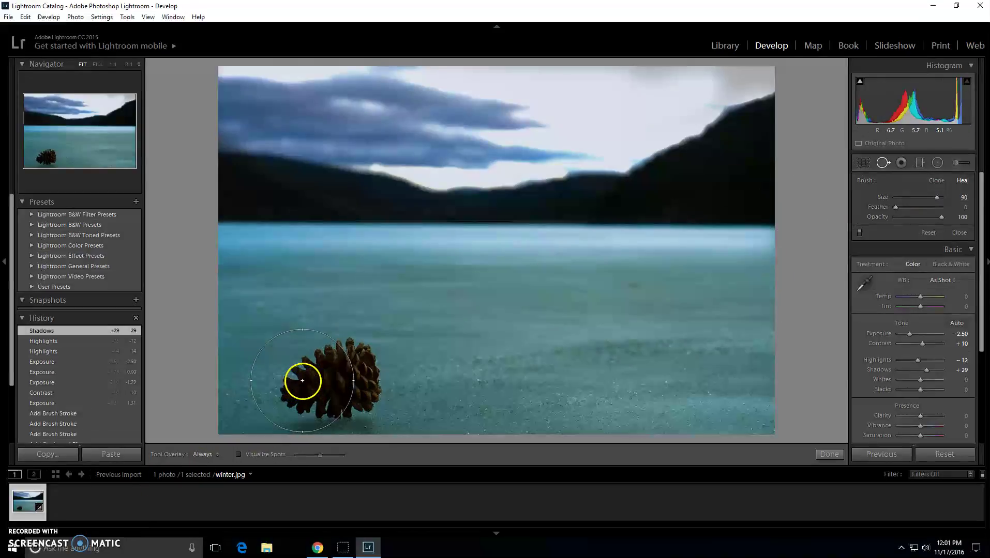
{"action": "left_click", "coordinate": [323, 377]}
{"action": "left_click_drag", "start_coordinate": [323, 378], "coordinate": [343, 381]}
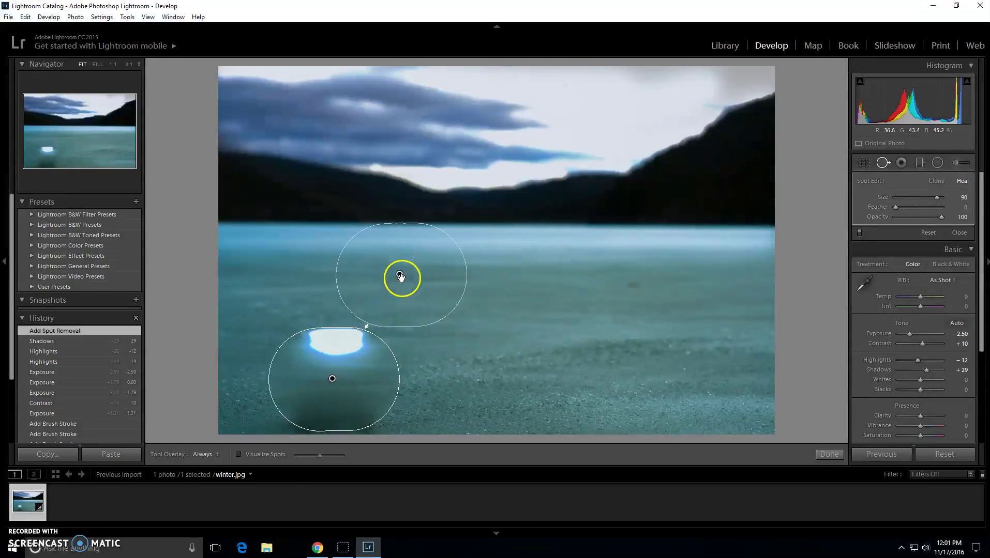
{"action": "mouse_move", "coordinate": [401, 278]}
{"action": "left_mouse_down"}
{"action": "mouse_move", "coordinate": [437, 292]}
{"action": "mouse_move", "coordinate": [490, 396]}
{"action": "mouse_move", "coordinate": [499, 389]}
{"action": "mouse_move", "coordinate": [420, 381]}
{"action": "mouse_move", "coordinate": [360, 393]}
{"action": "left_mouse_up"}
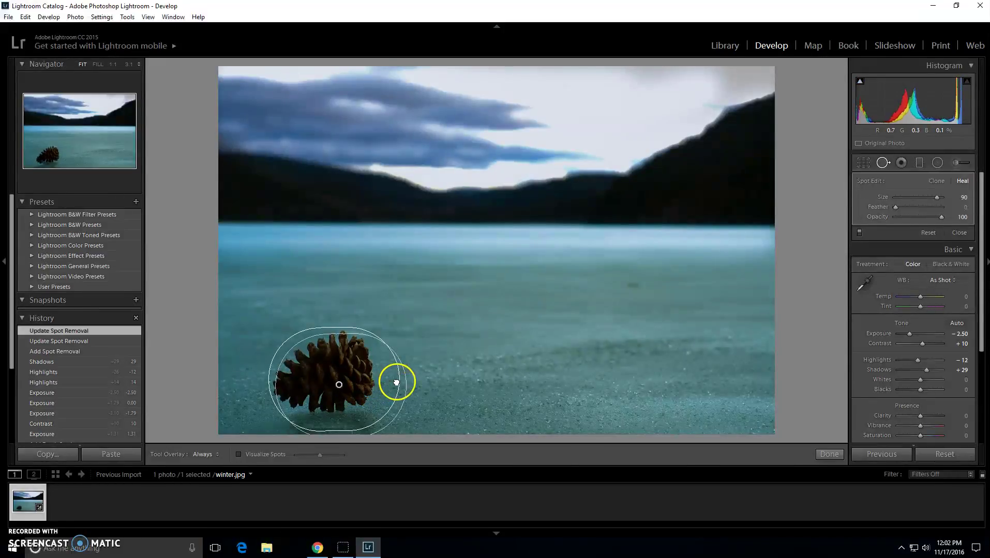
{"action": "left_click_drag", "start_coordinate": [432, 388], "coordinate": [512, 392]}
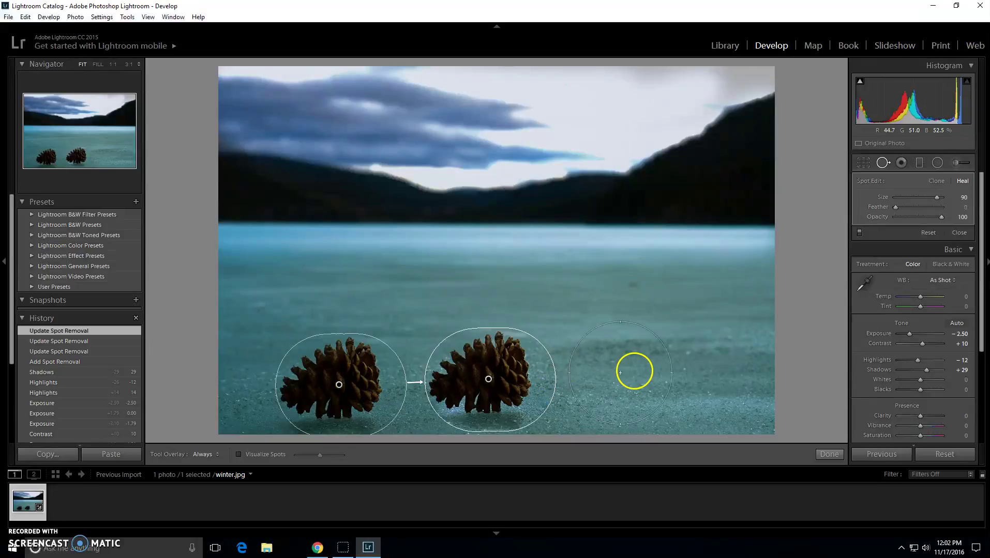
{"action": "left_click", "coordinate": [827, 454]}
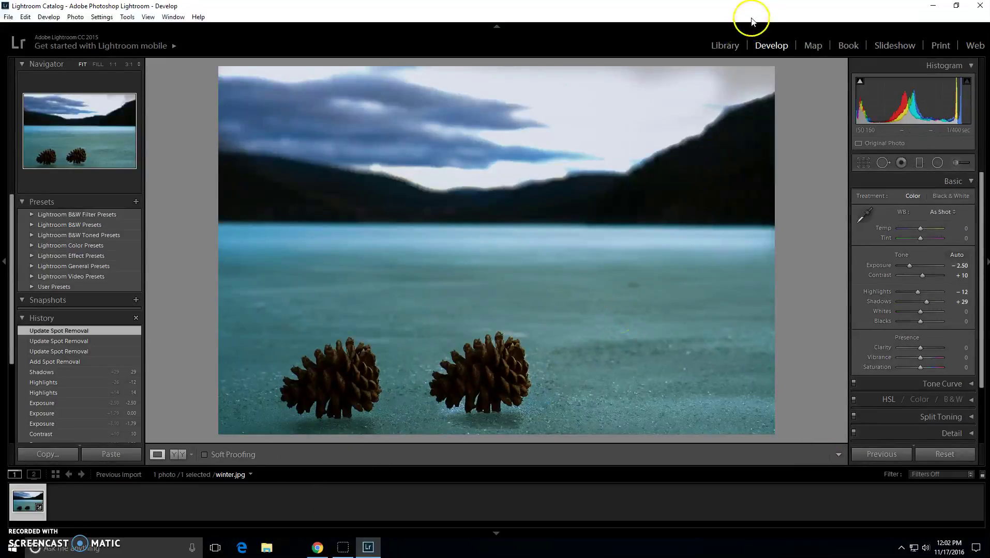
Step: In the Map module, zoom to Africa and drop winter.jpg's pin inland in DR Congo
{"action": "left_click", "coordinate": [812, 46]}
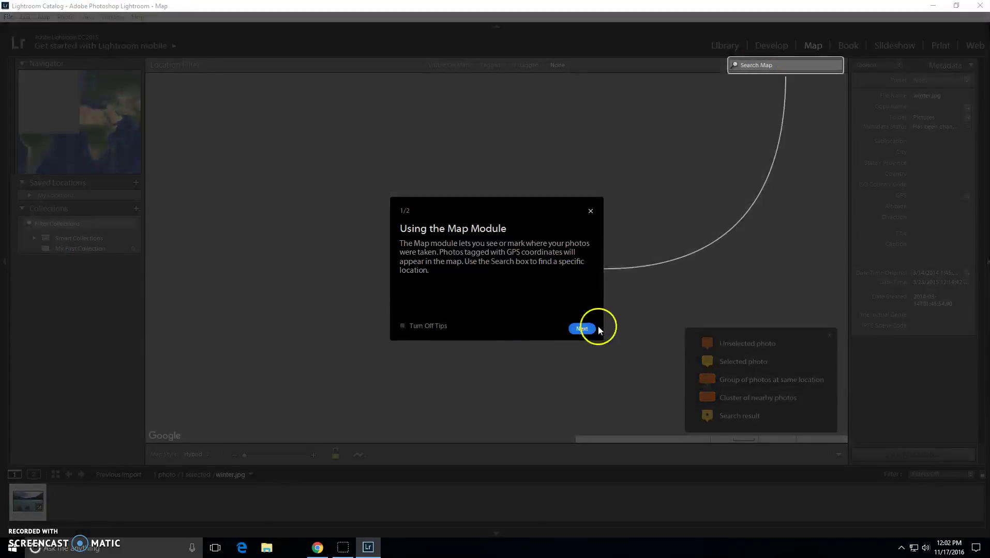
{"action": "left_click", "coordinate": [592, 212]}
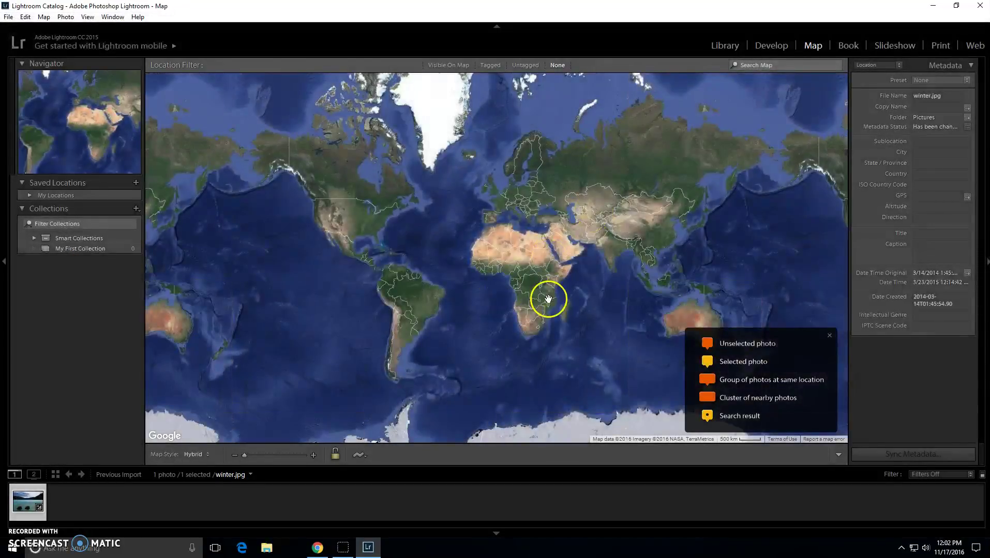
{"action": "scroll", "coordinate": [549, 299], "scroll_direction": "up", "scroll_amount": 2}
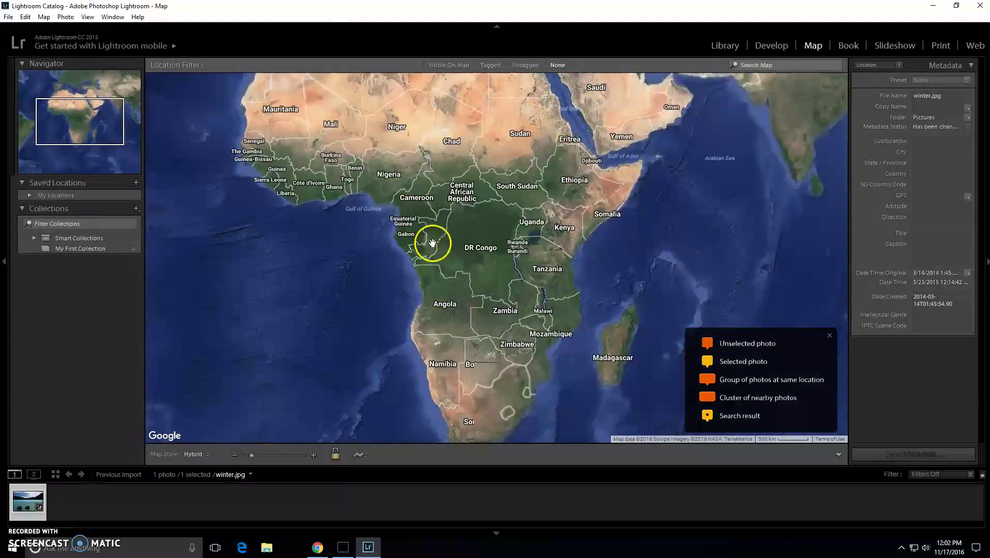
{"action": "scroll", "coordinate": [432, 243], "scroll_direction": "up", "scroll_amount": 1}
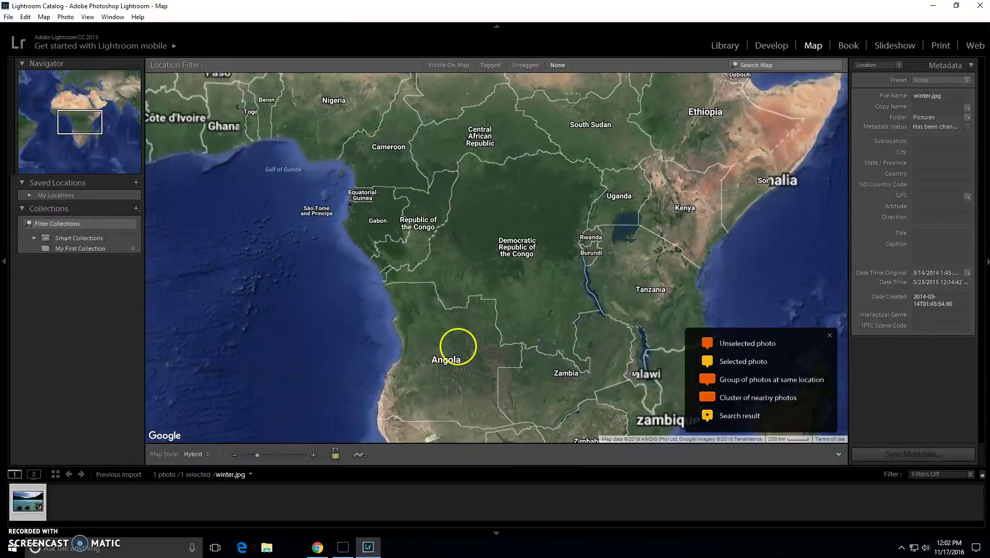
{"action": "left_click", "coordinate": [449, 353]}
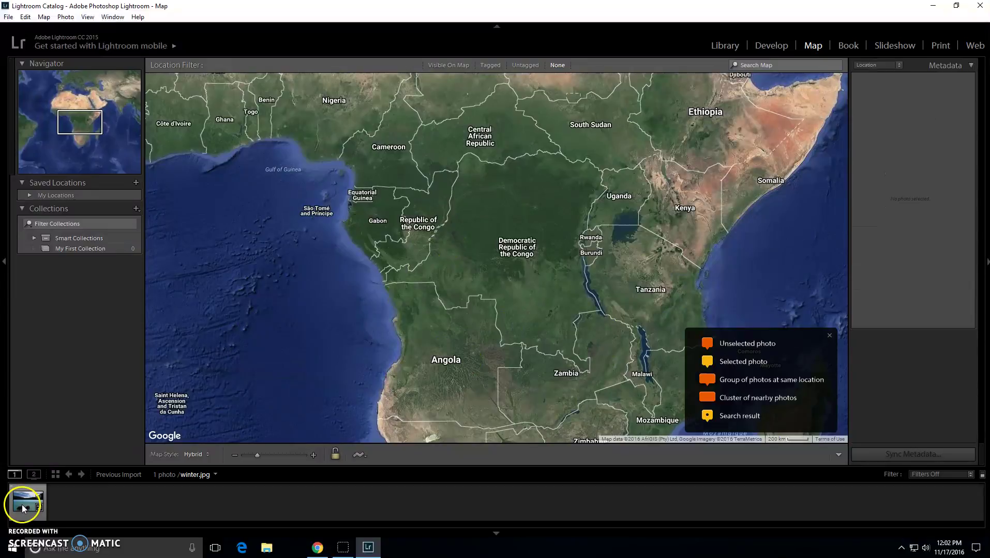
{"action": "left_click_drag", "start_coordinate": [22, 508], "coordinate": [403, 376]}
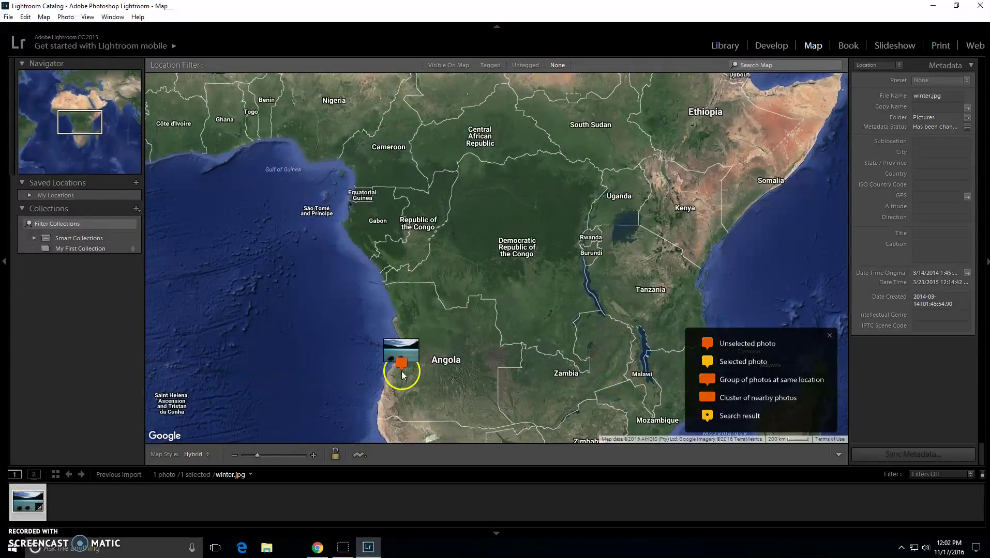
{"action": "left_click_drag", "start_coordinate": [28, 504], "coordinate": [453, 327]}
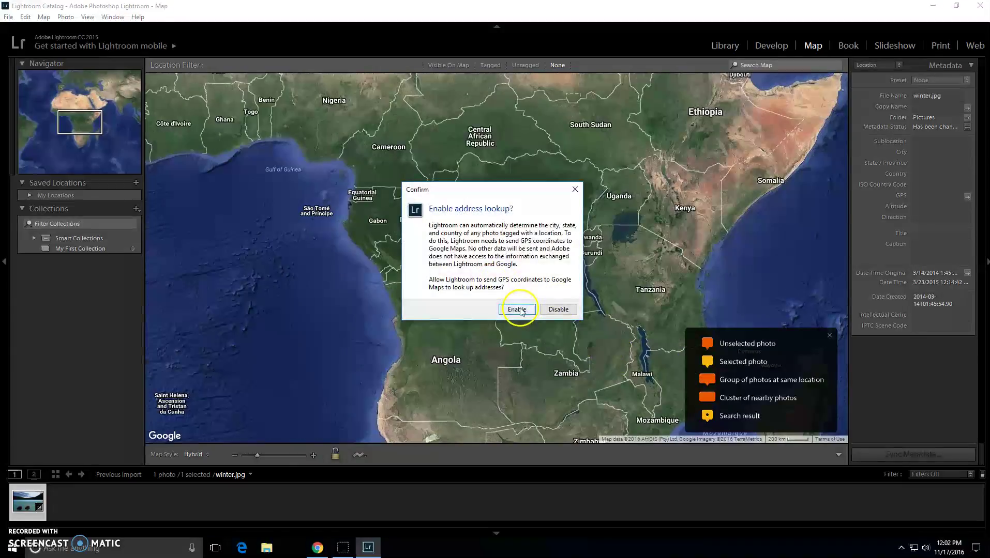
Step: Enable address lookup for the geotagged photo and return to the Library grid
{"action": "left_click", "coordinate": [516, 311]}
{"action": "left_click", "coordinate": [101, 45]}
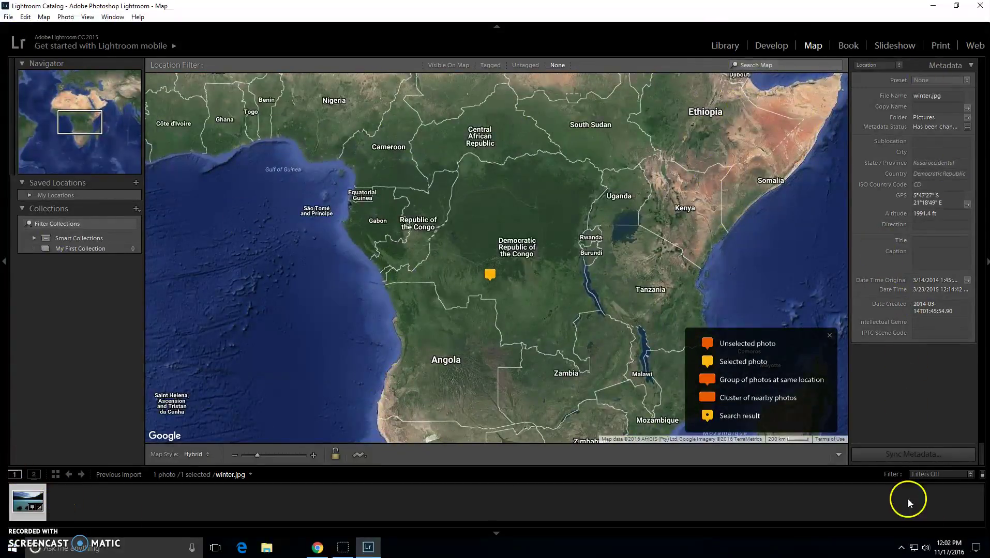
{"action": "left_click", "coordinate": [723, 46]}
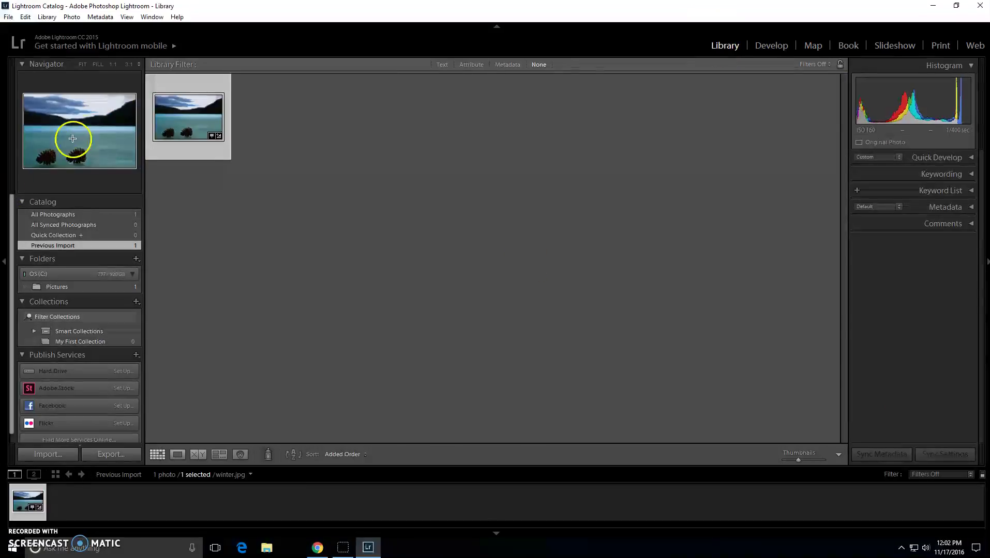